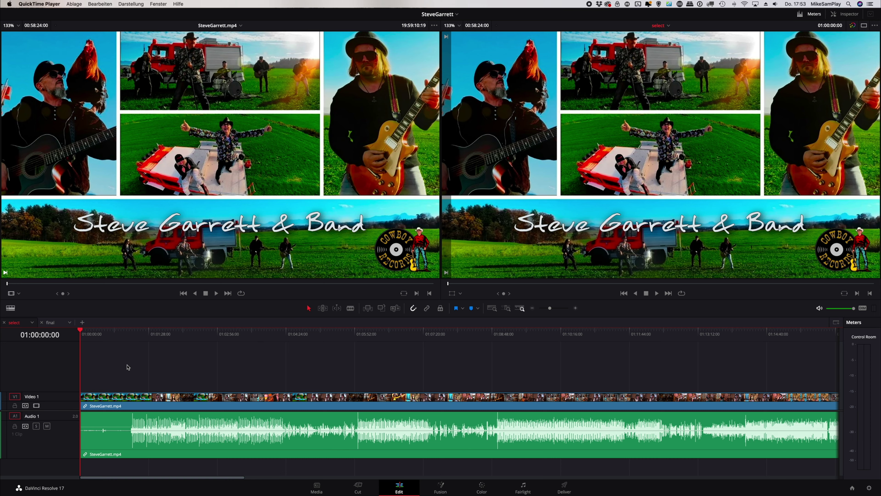
Scrub through the SteveGarrett.mp4 source clip to preview the concert footage
{"action": "left_click", "coordinate": [15, 285]}
{"action": "left_click_drag", "start_coordinate": [14, 285], "coordinate": [87, 294]}
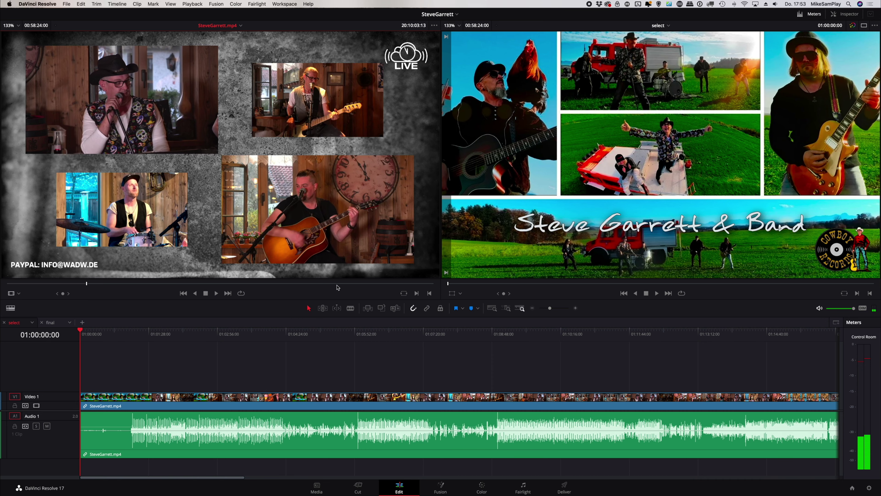
{"action": "left_click", "coordinate": [146, 284]}
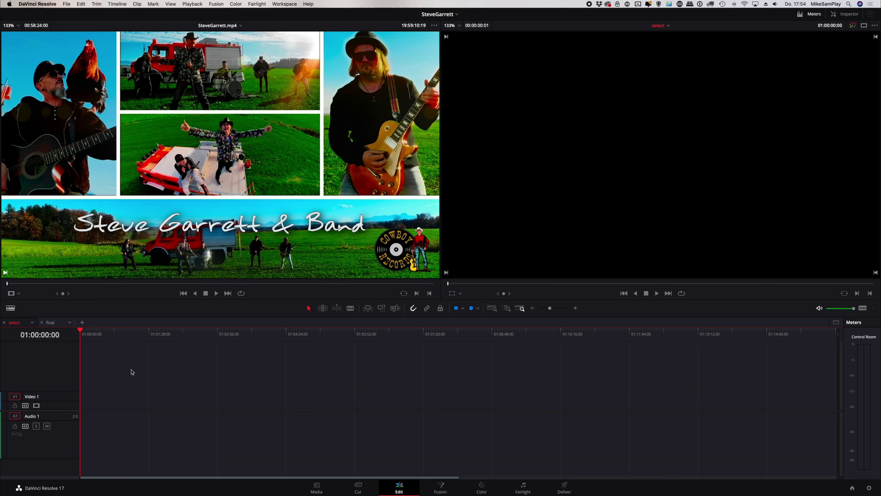
{"action": "left_click", "coordinate": [170, 174]}
{"action": "mouse_move", "coordinate": [170, 174]}
{"action": "left_mouse_down"}
{"action": "mouse_move", "coordinate": [92, 407]}
{"action": "mouse_move", "coordinate": [84, 408]}
{"action": "left_mouse_up"}
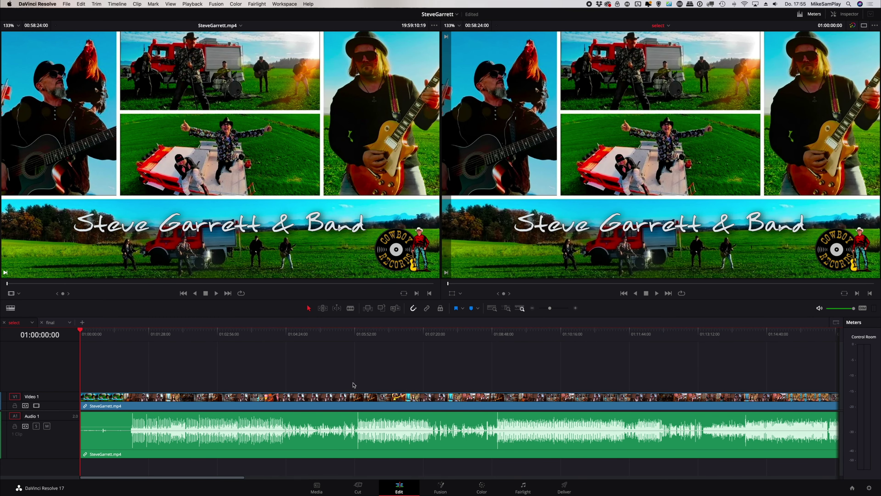
{"action": "key", "text": "shift+z"}
{"action": "key", "text": "super+equal"}
{"action": "key", "text": "super+equal"}
{"action": "left_click", "coordinate": [125, 339]}
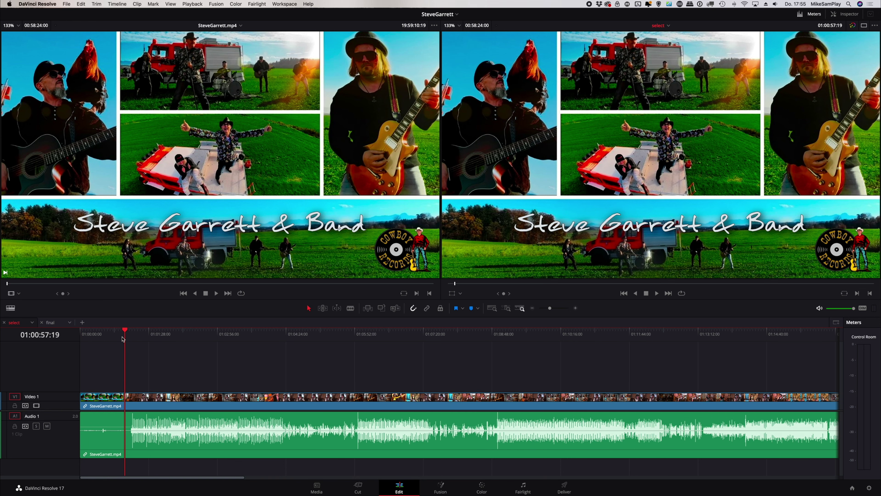
{"action": "key", "text": "super+equal"}
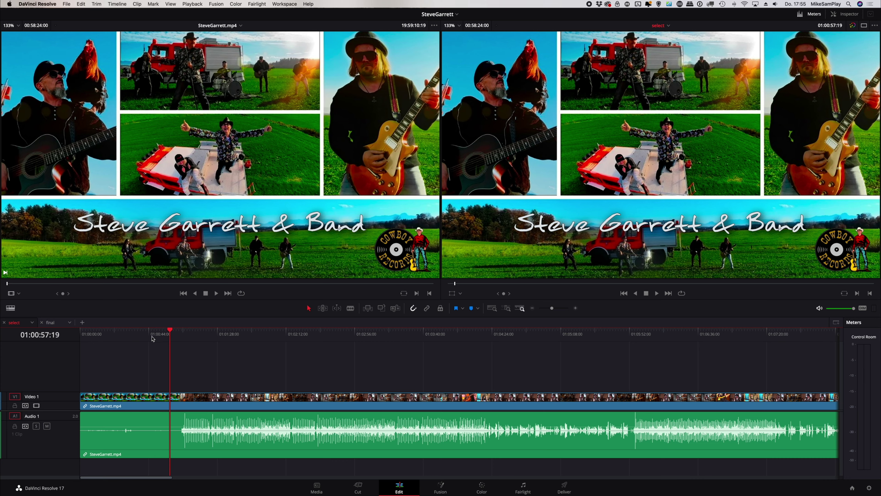
{"action": "left_click_drag", "start_coordinate": [173, 336], "coordinate": [182, 338]}
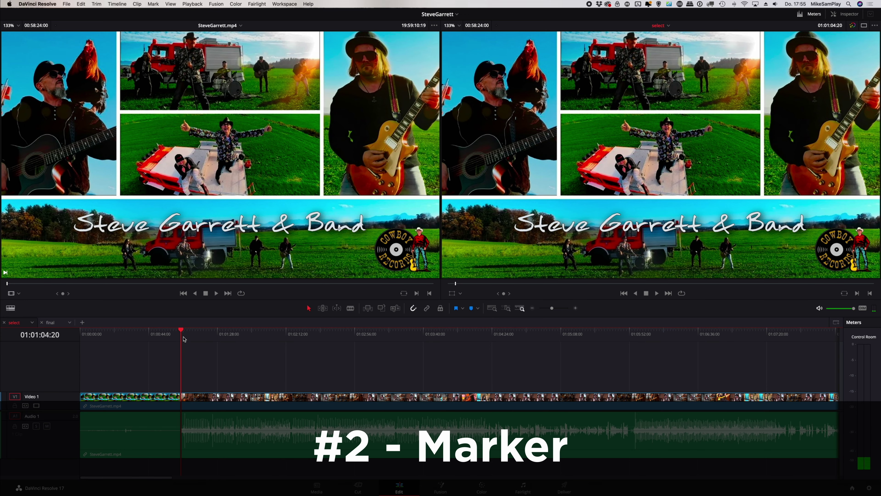
Add a marker at 01:01:04:20 named 'Song #1' with the note 'Du bist mein Mann'
{"action": "key", "text": "m"}
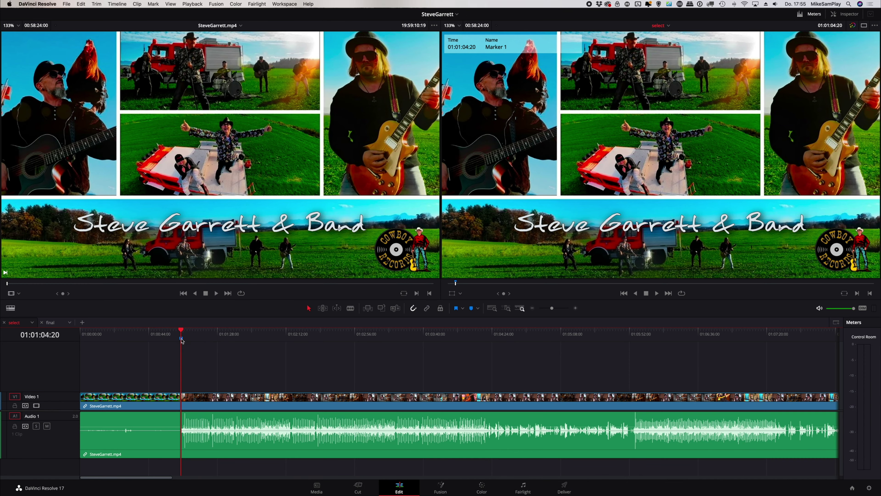
{"action": "double_click", "coordinate": [181, 338]}
{"action": "type", "text": "m"}
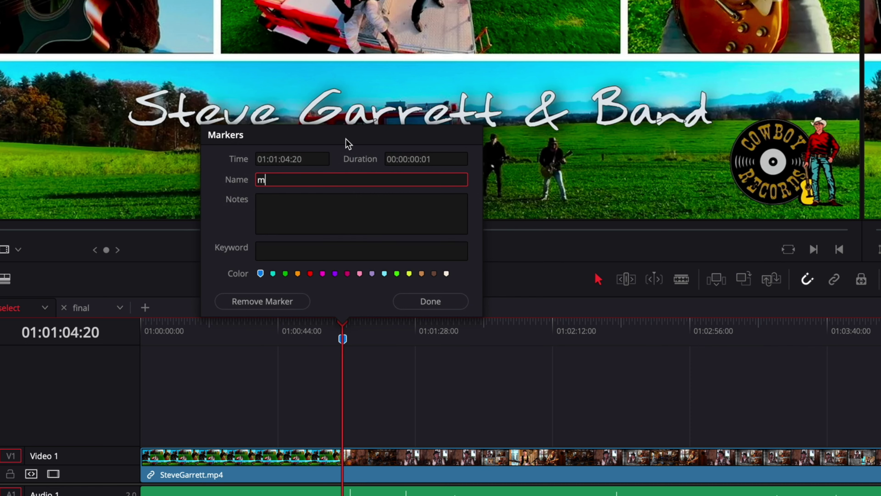
{"action": "left_click_drag", "start_coordinate": [310, 182], "coordinate": [240, 182]}
{"action": "type", "text": "Song #"}
{"action": "type", "text": "1"}
{"action": "left_click", "coordinate": [377, 202]}
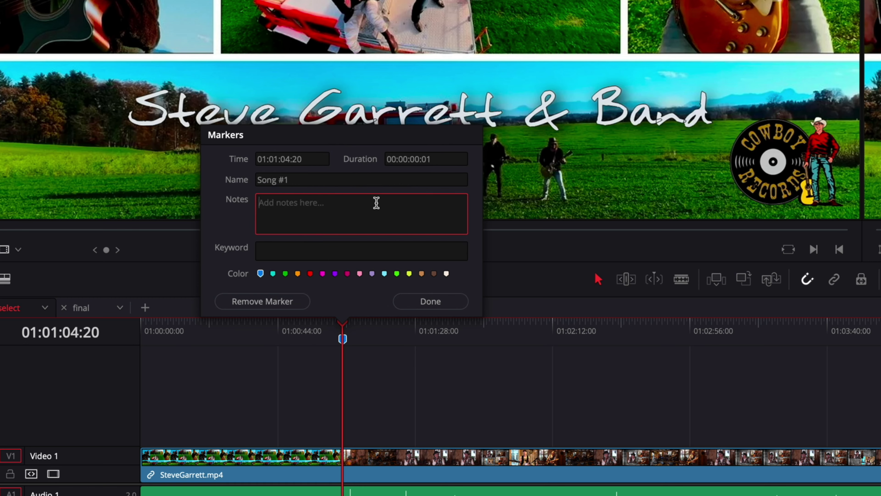
{"action": "type", "text": "Du bist mein Mann"}
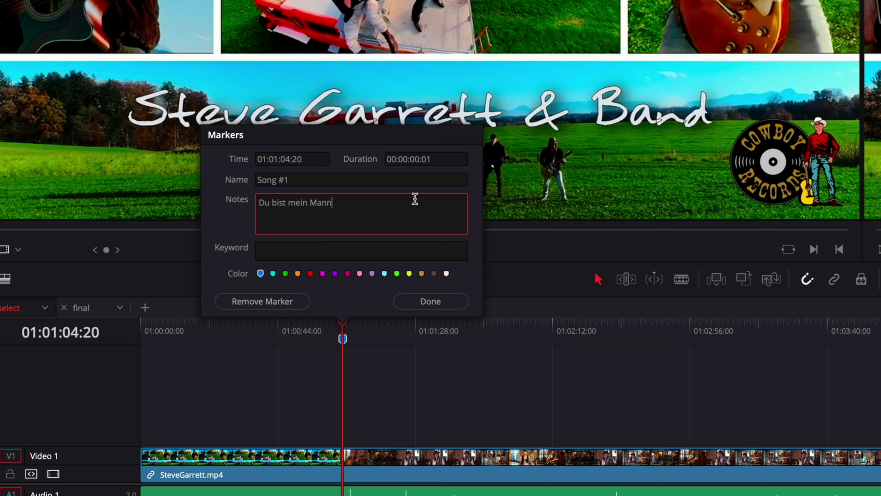
{"action": "left_click", "coordinate": [448, 301]}
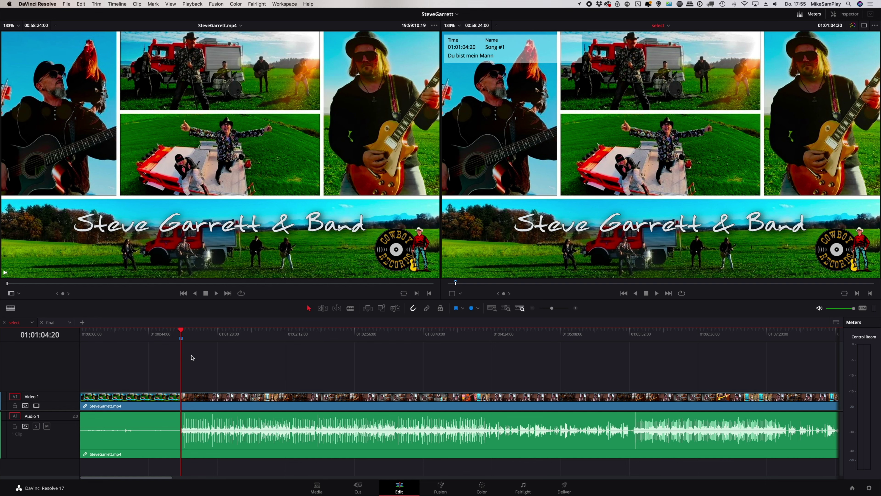
{"action": "left_click_drag", "start_coordinate": [200, 336], "coordinate": [456, 358]}
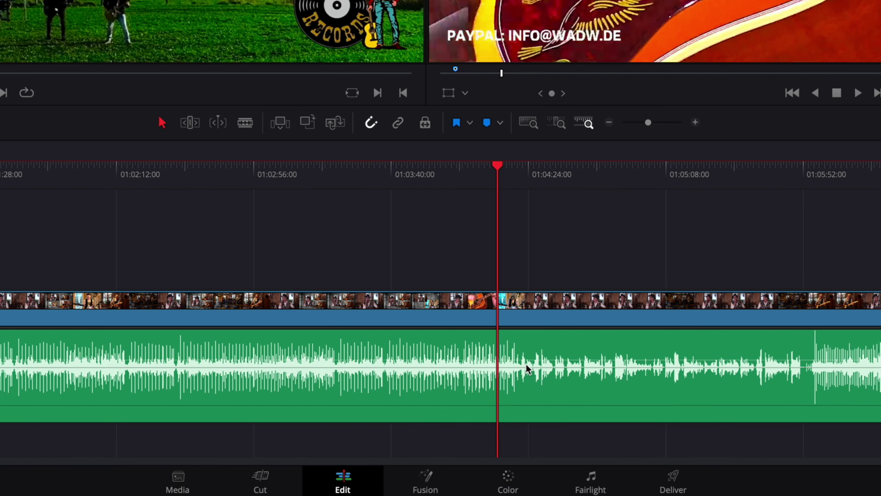
Add a marker named 'mod 1' at the spoken break after the first song
{"action": "left_click_drag", "start_coordinate": [508, 181], "coordinate": [512, 181]}
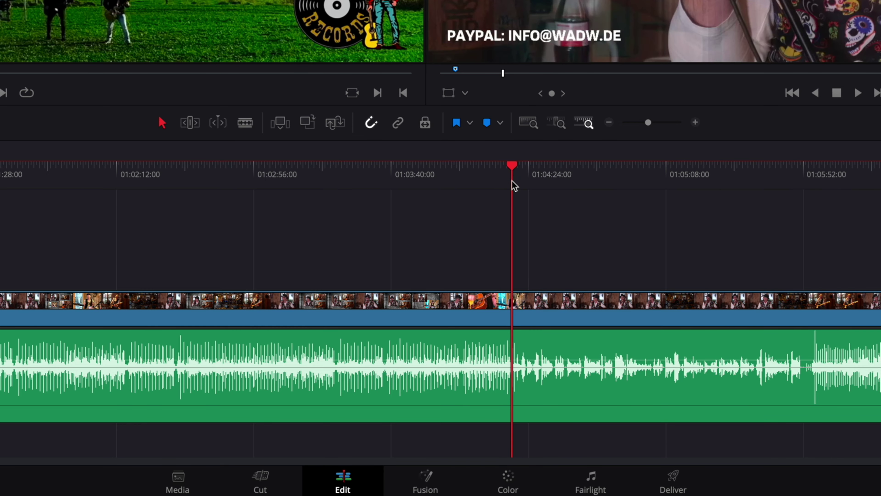
{"action": "key", "text": "space"}
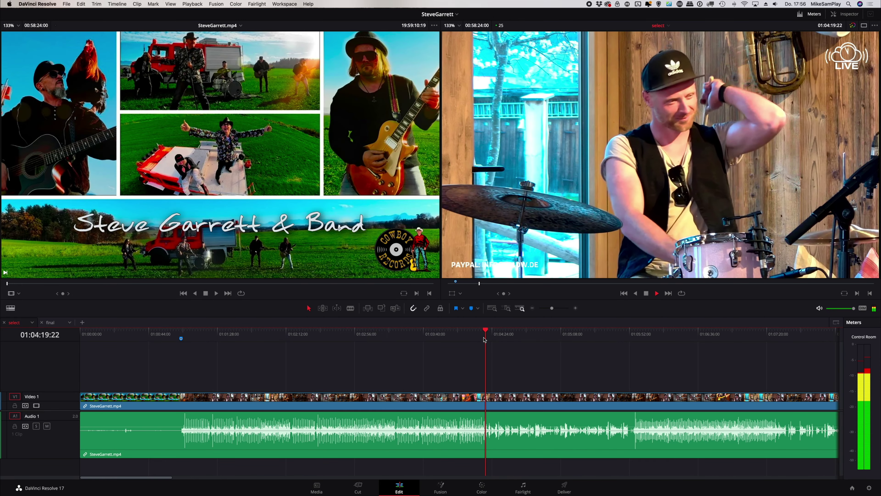
{"action": "key", "text": "space"}
{"action": "key", "text": "m"}
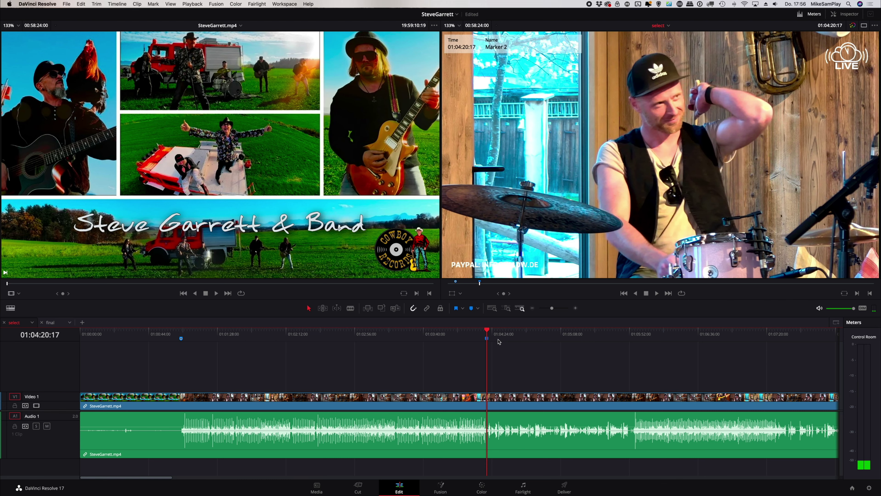
{"action": "type", "text": "mm"}
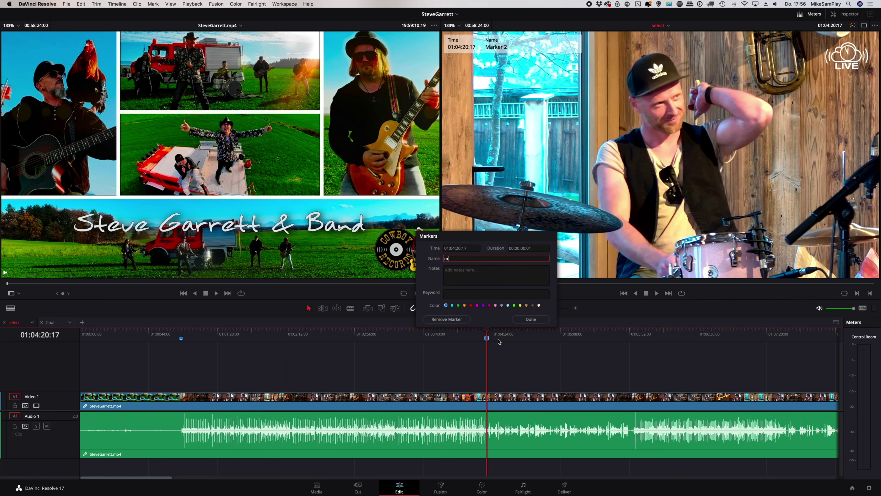
{"action": "key", "text": "Return"}
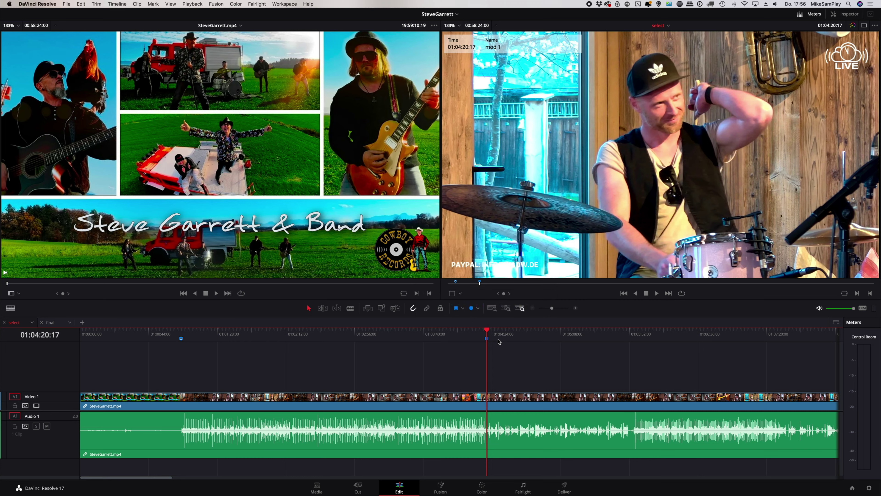
Add a 'Song #2' marker at the second song's start, 01:05:52:03
{"action": "left_click_drag", "start_coordinate": [618, 337], "coordinate": [630, 339]}
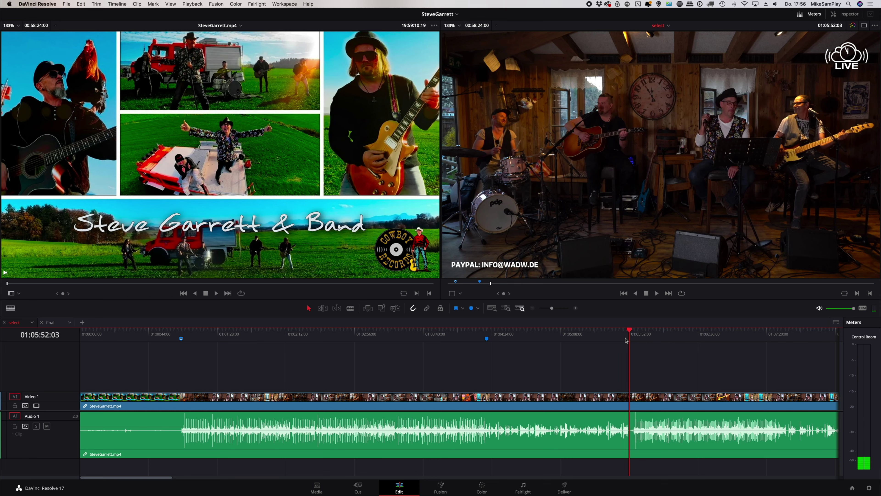
{"action": "key", "text": "m"}
{"action": "key", "text": "m"}
{"action": "type", "text": "Song #2"}
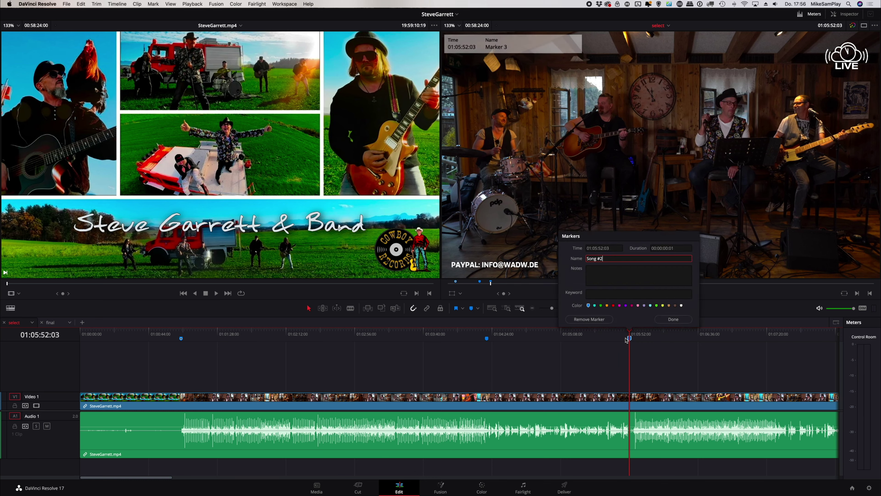
{"action": "key", "text": "Return"}
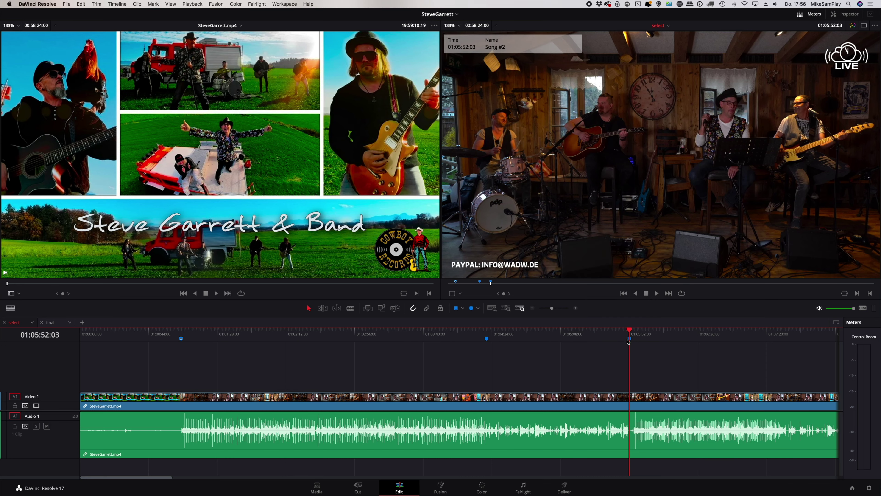
Jump between the markers and settle the playhead on Song #1
{"action": "left_click", "coordinate": [186, 337]}
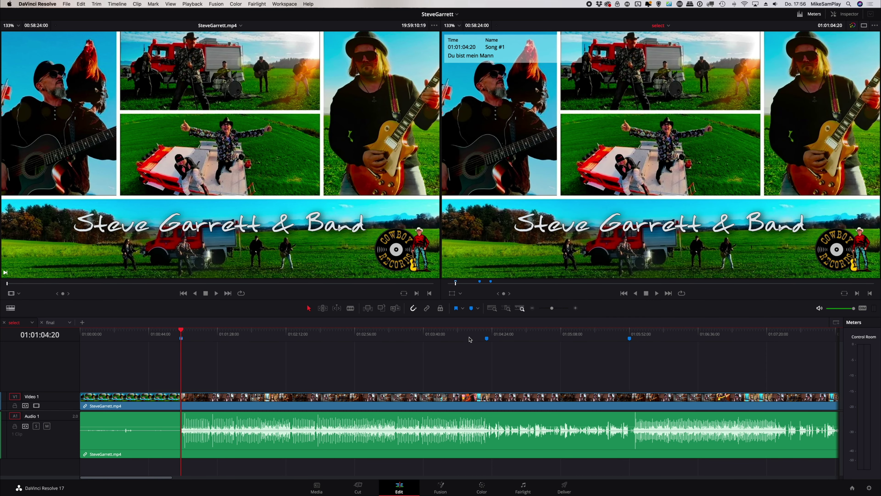
{"action": "left_click", "coordinate": [486, 338]}
{"action": "left_click", "coordinate": [629, 337]}
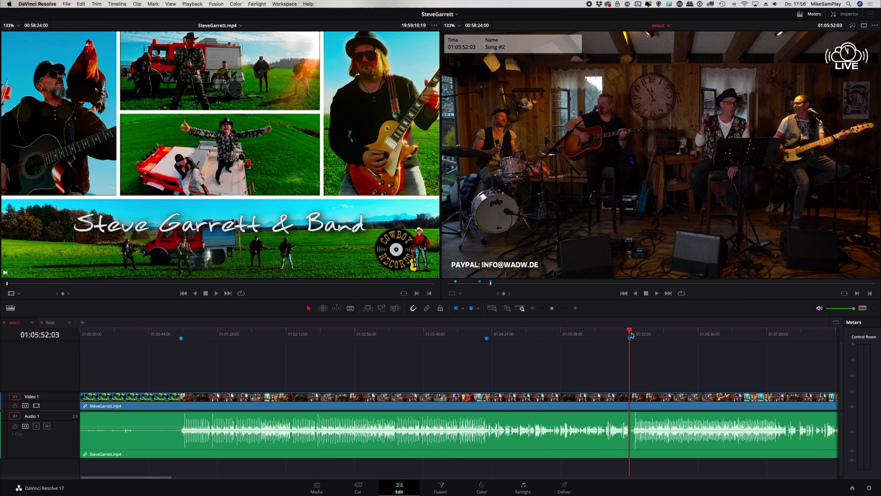
{"action": "left_click", "coordinate": [182, 337]}
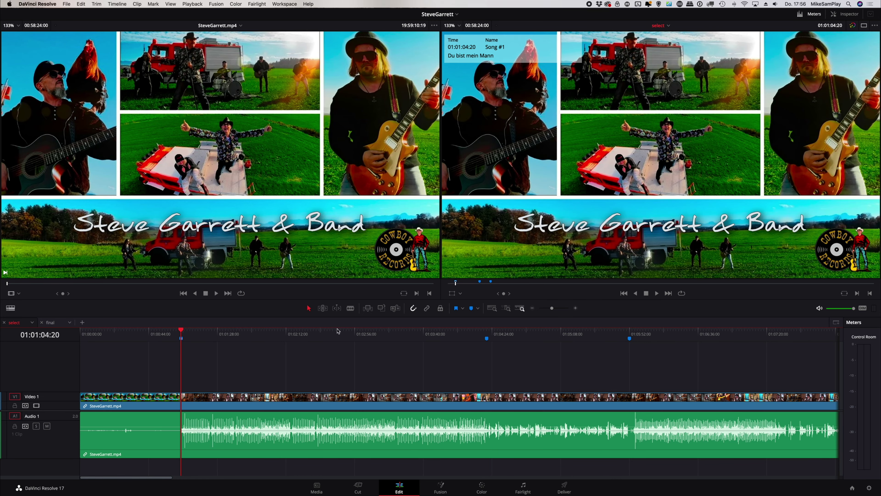
{"action": "left_click_drag", "start_coordinate": [361, 335], "coordinate": [210, 341]}
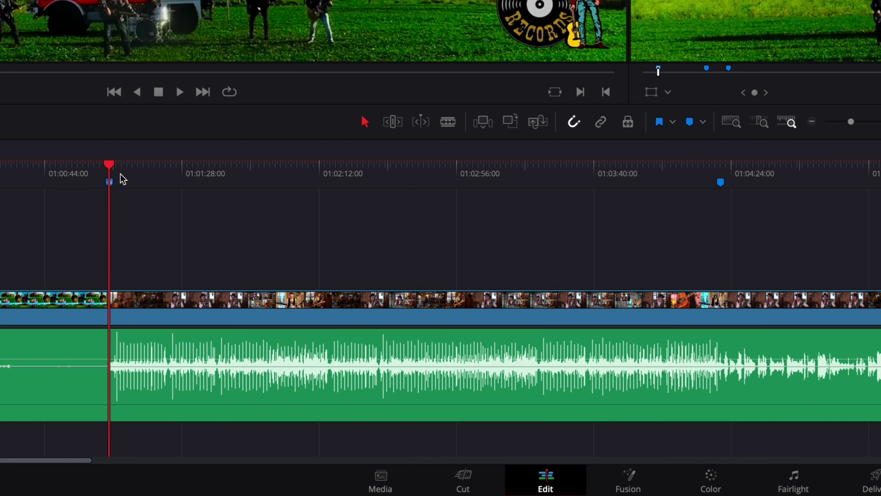
Split the clips at Song #1 and mod 1 and send that section to the final timeline
{"action": "key", "text": "ctrl+b"}
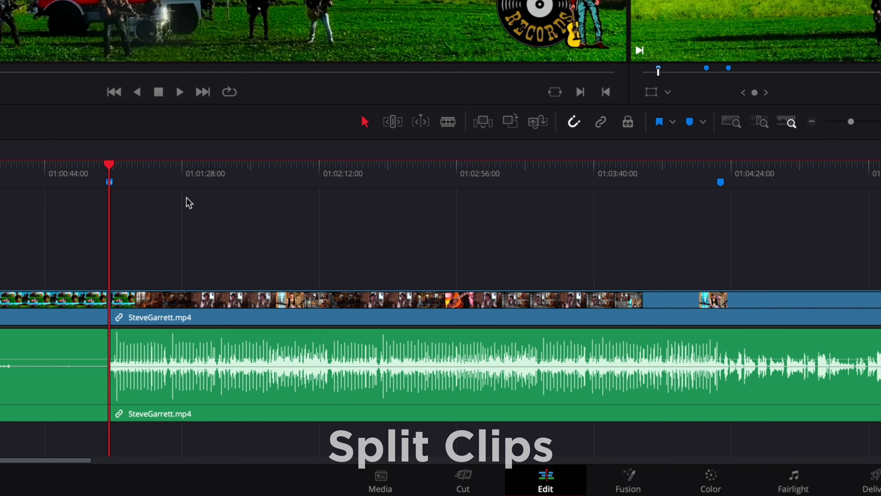
{"action": "left_click_drag", "start_coordinate": [267, 173], "coordinate": [721, 181]}
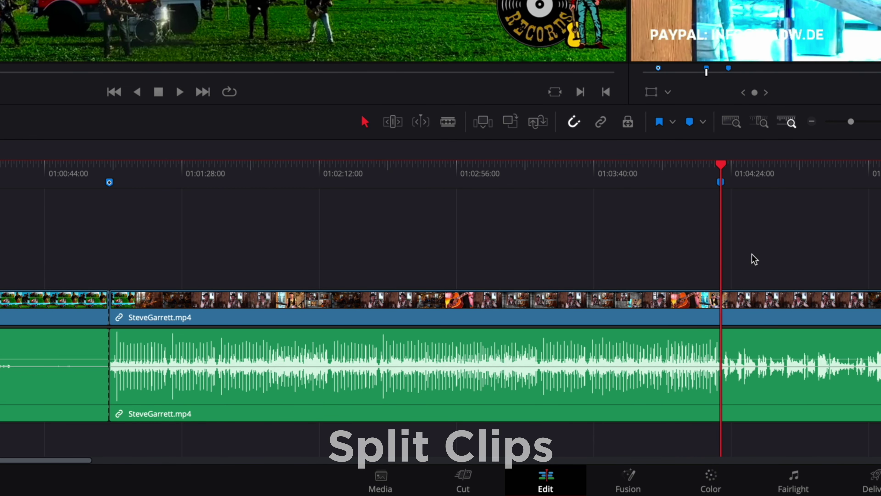
{"action": "key", "text": "ctrl+b"}
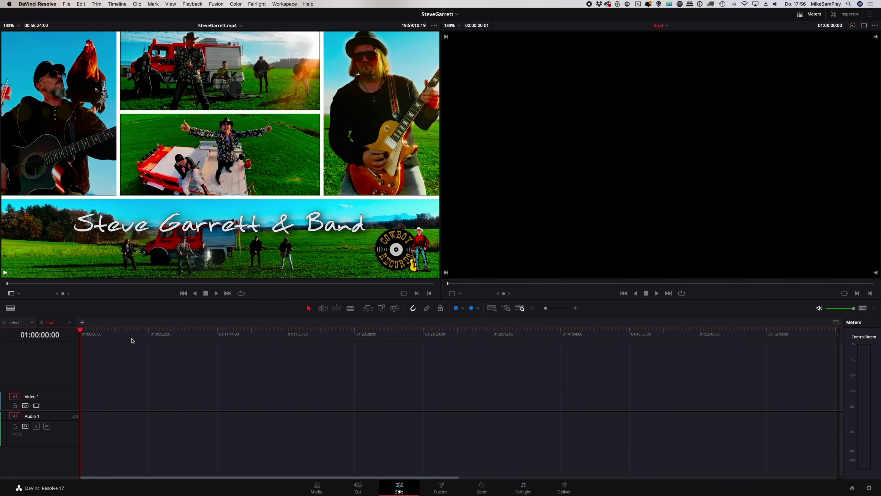
{"action": "key", "text": "F9"}
{"action": "left_click", "coordinate": [101, 337]}
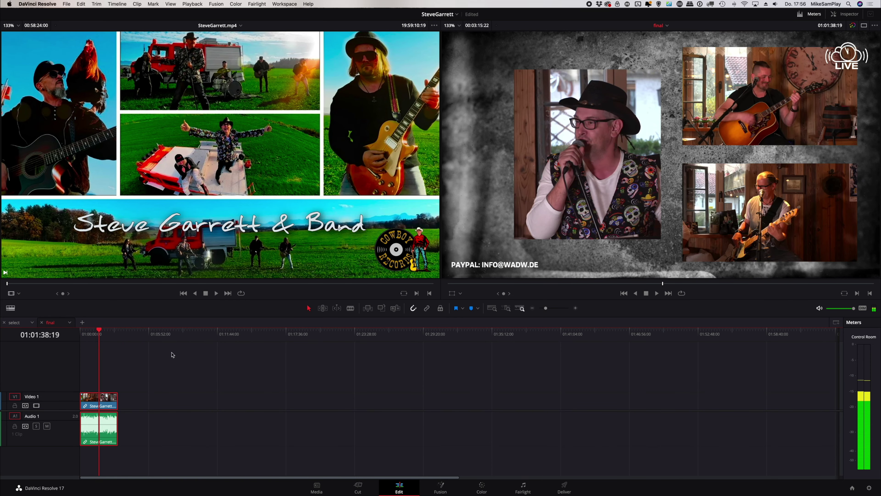
{"action": "key", "text": "ctrl+equal"}
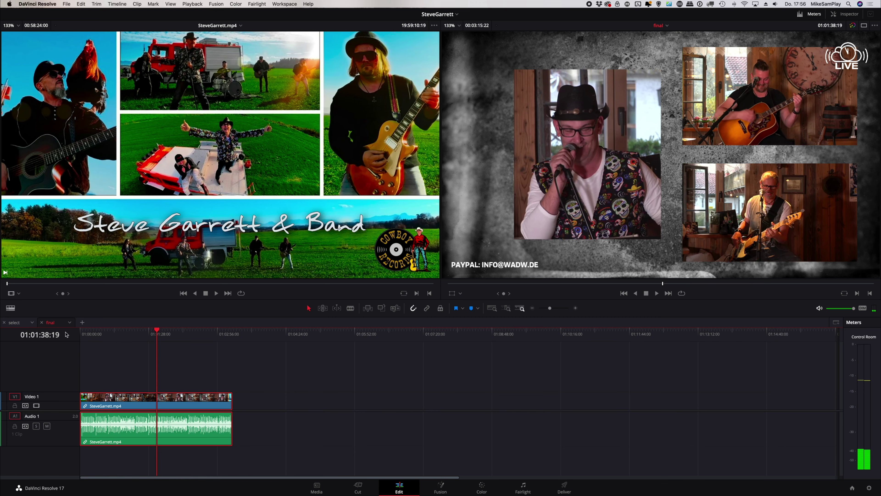
Return to the select timeline and jump to the Song #2 marker
{"action": "left_click", "coordinate": [19, 323]}
{"action": "scroll", "coordinate": [523, 361], "scroll_direction": "right", "scroll_amount": 5}
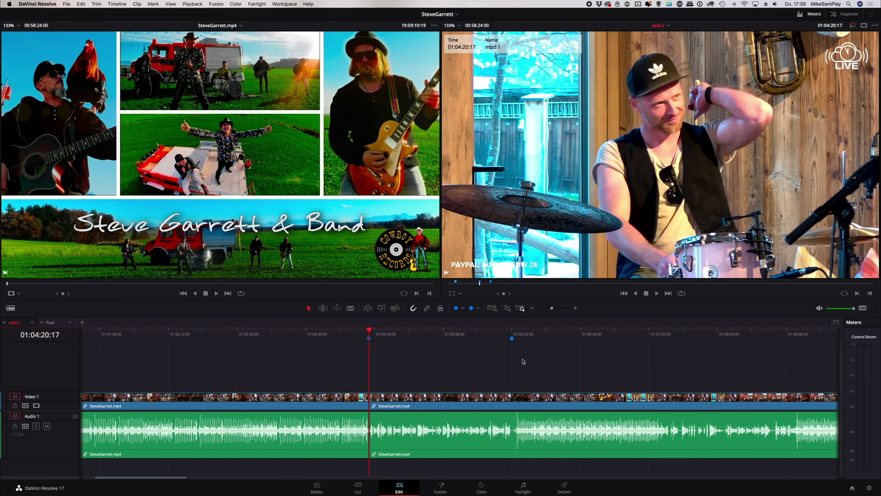
{"action": "left_click", "coordinate": [514, 336]}
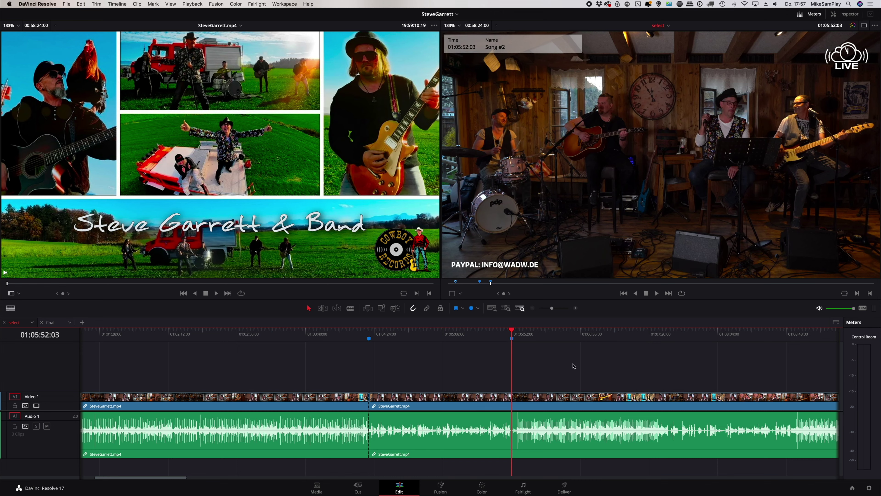
Stretch the Song #2 marker into a duration marker 00:01:37:12 long covering the song
{"action": "key", "text": "alt"}
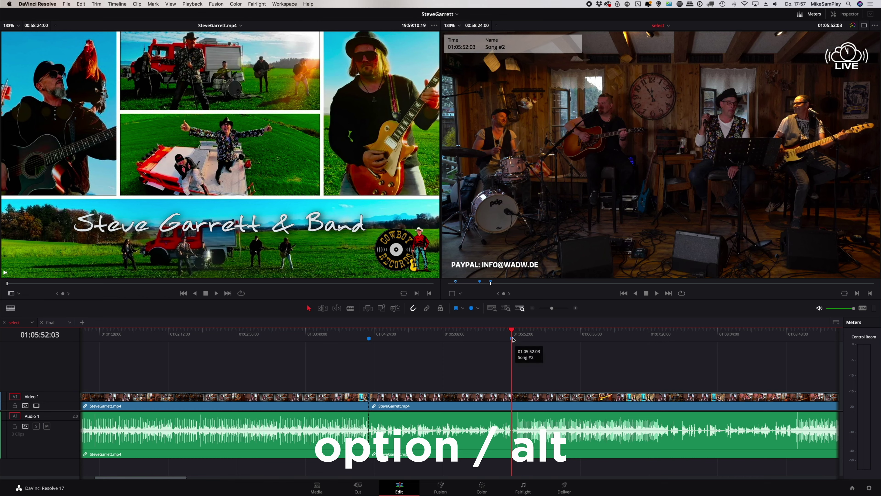
{"action": "mouse_move", "coordinate": [512, 338]}
{"action": "left_mouse_down"}
{"action": "mouse_move", "coordinate": [768, 348]}
{"action": "mouse_move", "coordinate": [673, 354]}
{"action": "mouse_move", "coordinate": [665, 332]}
{"action": "mouse_move", "coordinate": [658, 339]}
{"action": "left_mouse_up"}
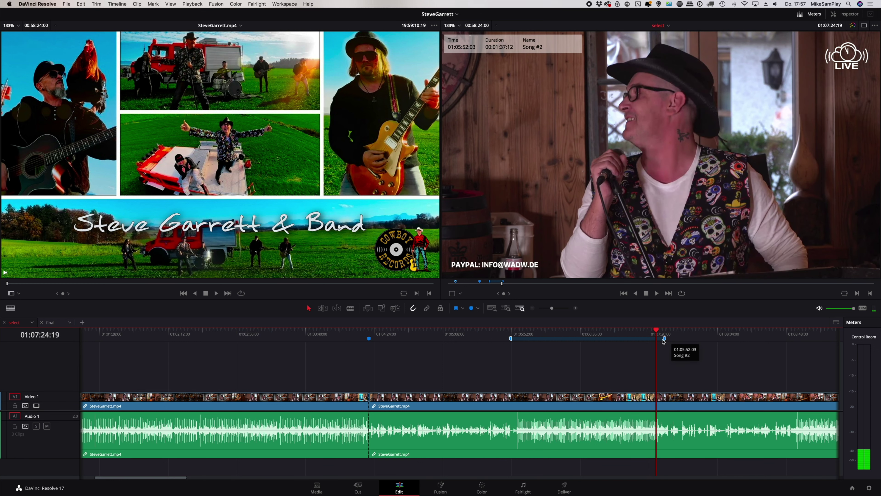
{"action": "left_click", "coordinate": [503, 333]}
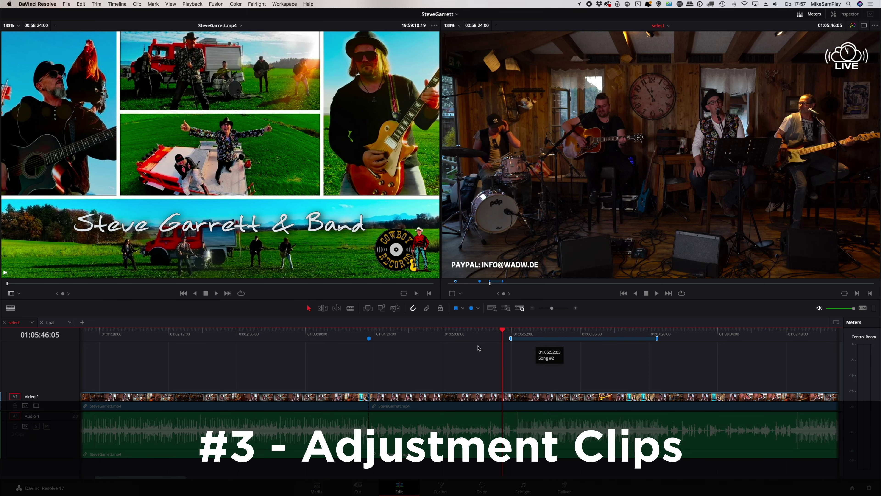
Remove all timeline markers and show the Media Pool, Effects Library and Inspector panels
{"action": "right_click", "coordinate": [453, 336]}
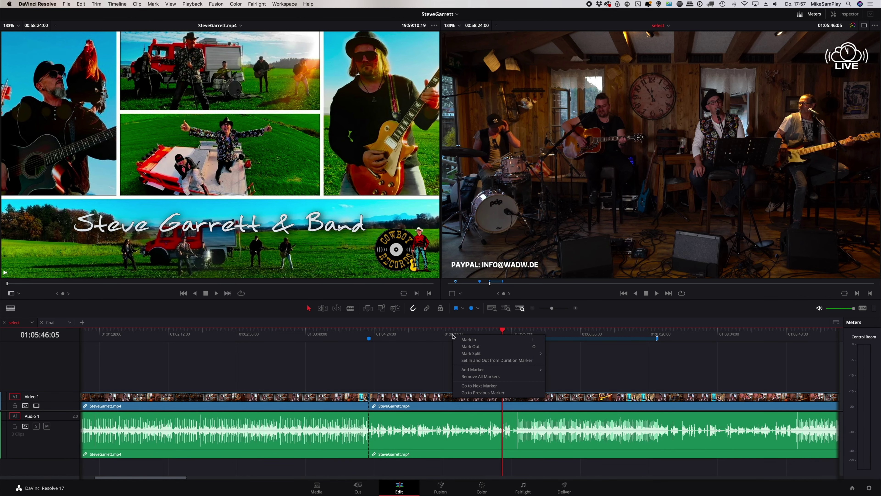
{"action": "left_click", "coordinate": [480, 376]}
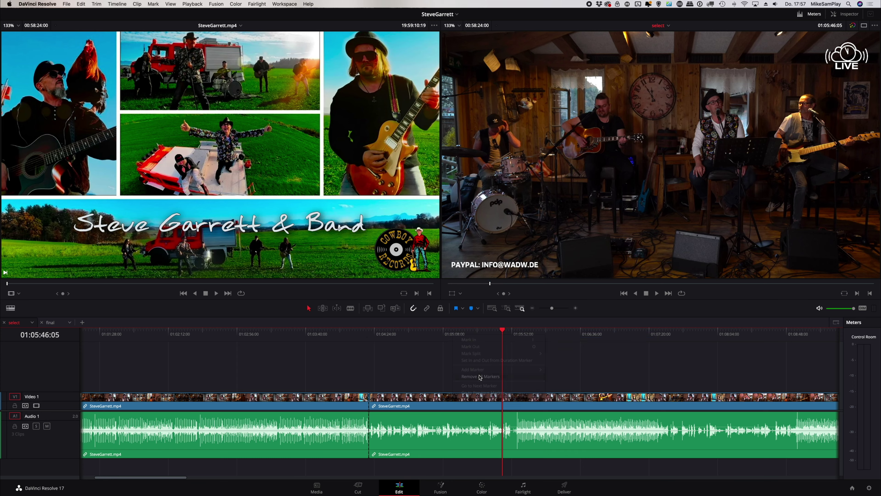
{"action": "left_click_drag", "start_coordinate": [328, 340], "coordinate": [193, 339]}
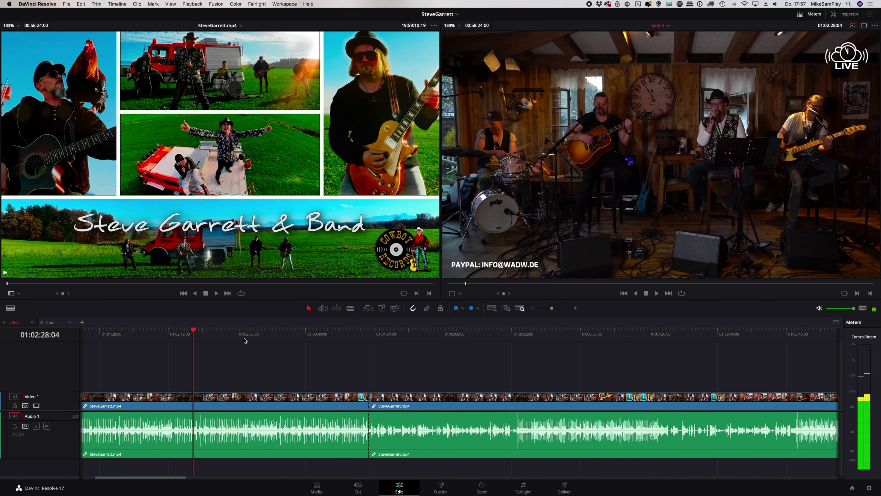
{"action": "key", "text": "super+shift+r"}
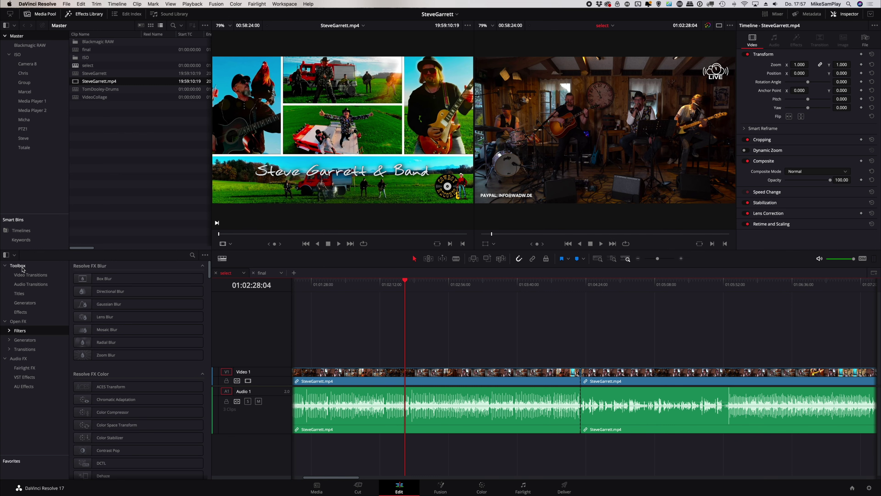
Place an Adjustment Clip on Video 2 from 01:01:04:20, stretched to about 01:02:14
{"action": "left_click", "coordinate": [21, 268]}
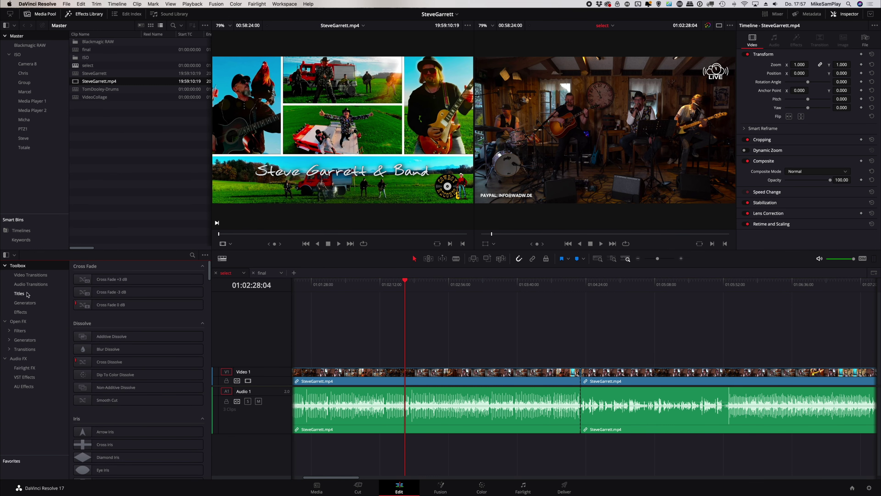
{"action": "left_click", "coordinate": [21, 312]}
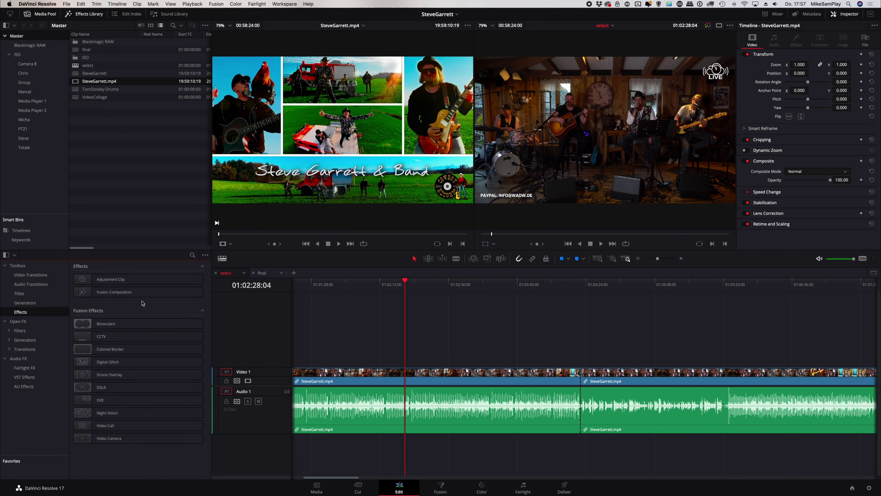
{"action": "left_click", "coordinate": [122, 283]}
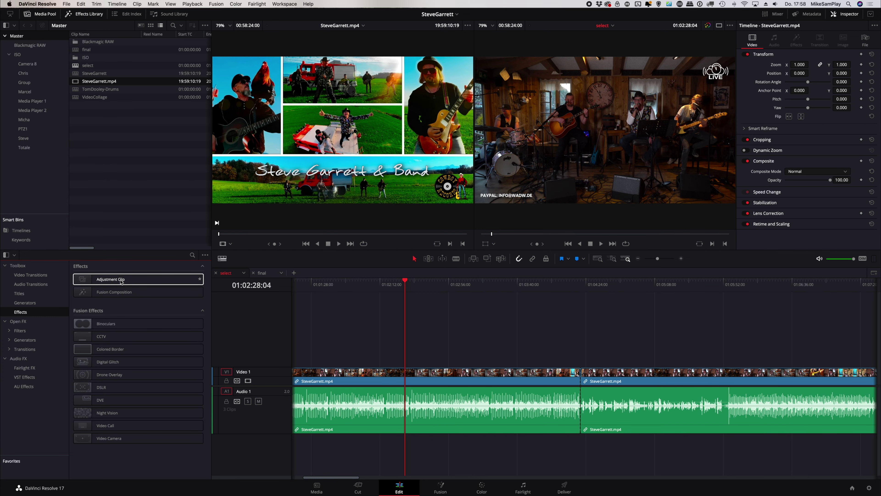
{"action": "left_click_drag", "start_coordinate": [122, 281], "coordinate": [417, 357]}
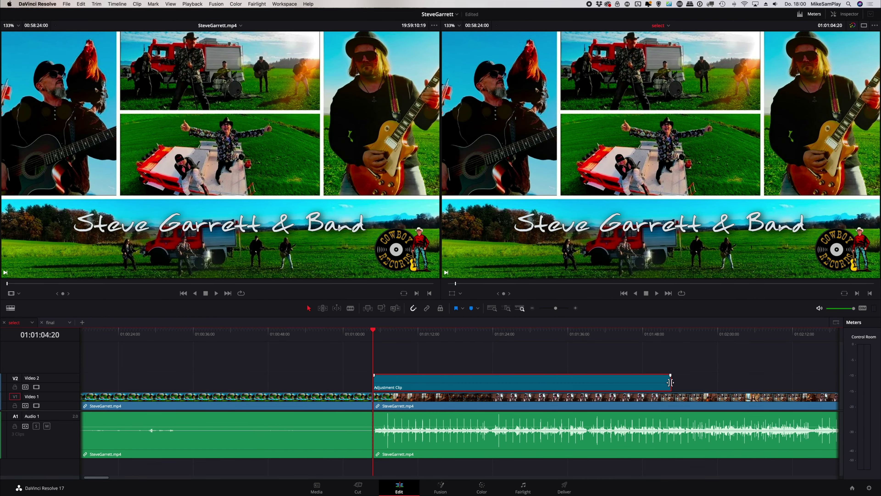
{"action": "left_click_drag", "start_coordinate": [671, 382], "coordinate": [805, 382]}
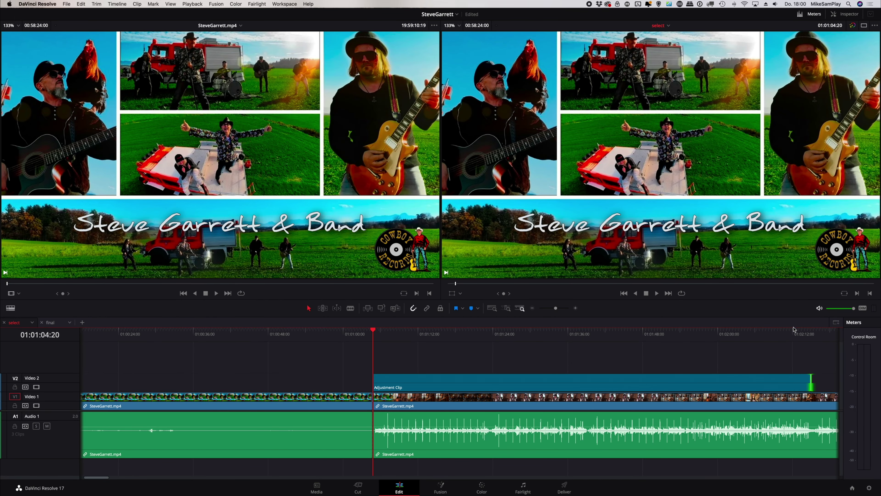
Play back around the adjustment clip's end, then select the clip in the Inspector
{"action": "left_click", "coordinate": [805, 334]}
{"action": "key", "text": "space"}
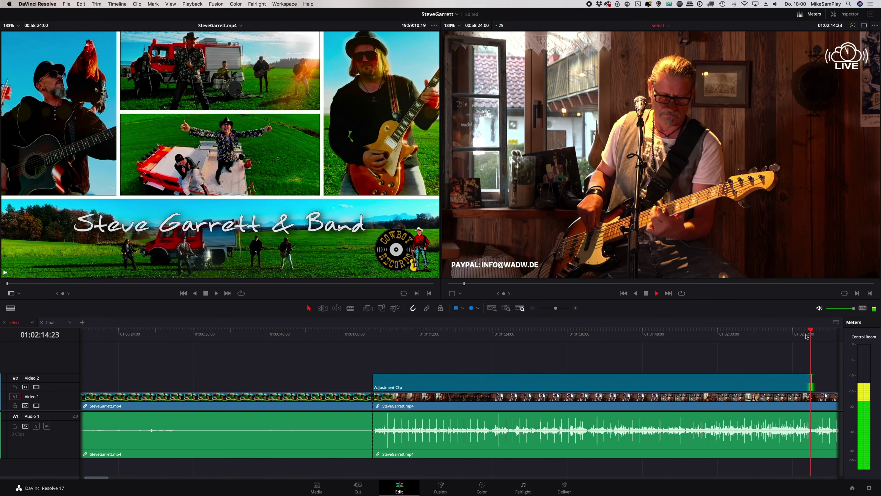
{"action": "left_click_drag", "start_coordinate": [765, 334], "coordinate": [491, 334]}
{"action": "left_click", "coordinate": [501, 387]}
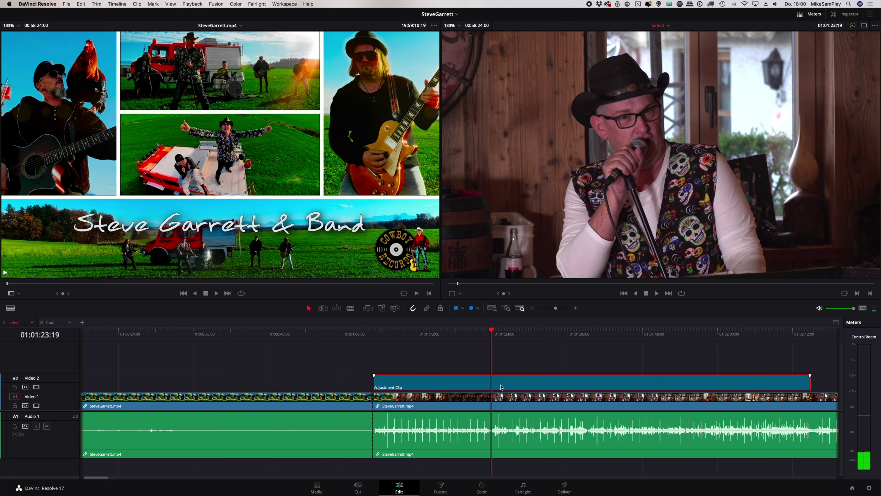
{"action": "left_click", "coordinate": [843, 13]}
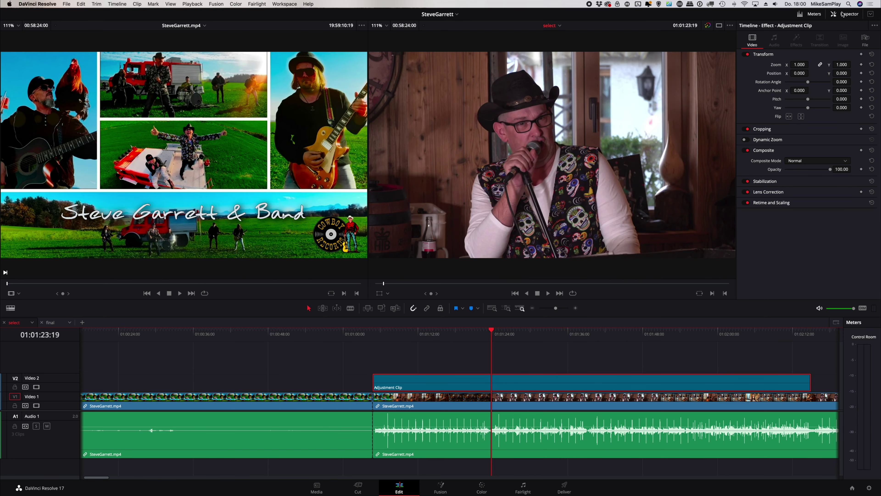
Enter 'Song #1' as the adjustment clip's name in the Inspector's File tab
{"action": "left_click", "coordinate": [866, 40]}
{"action": "left_click", "coordinate": [793, 75]}
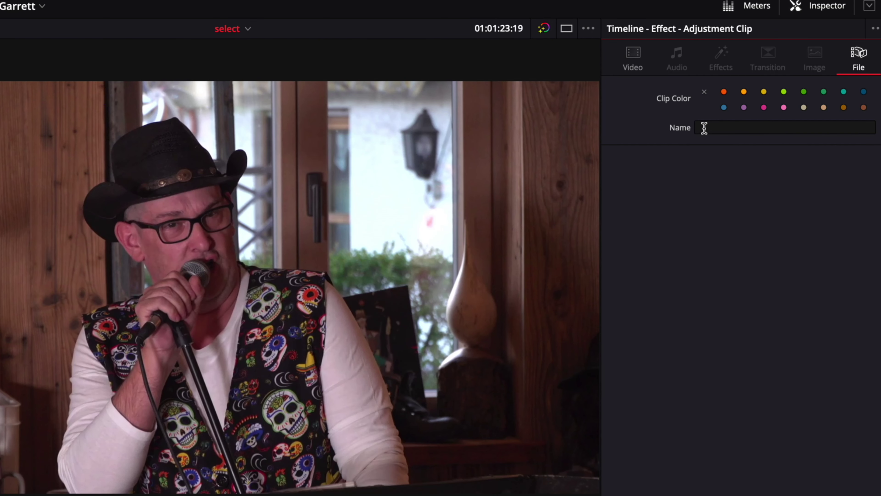
{"action": "type", "text": "Song"}
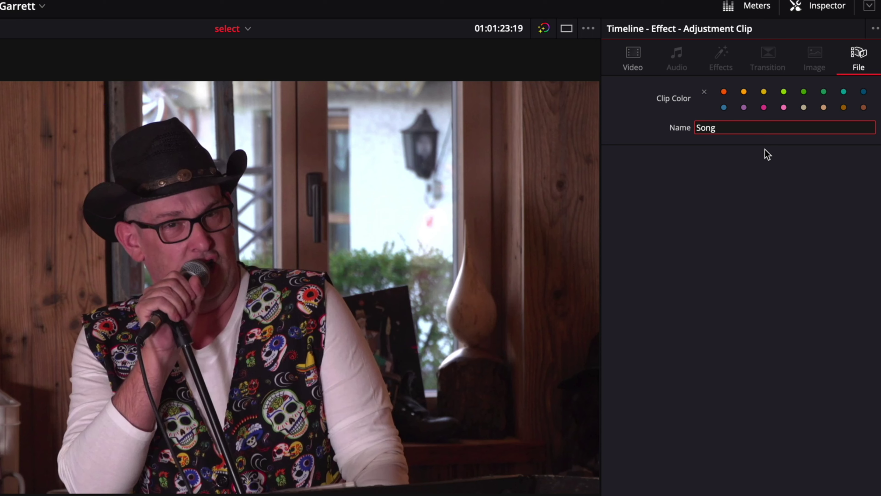
{"action": "type", "text": " #1"}
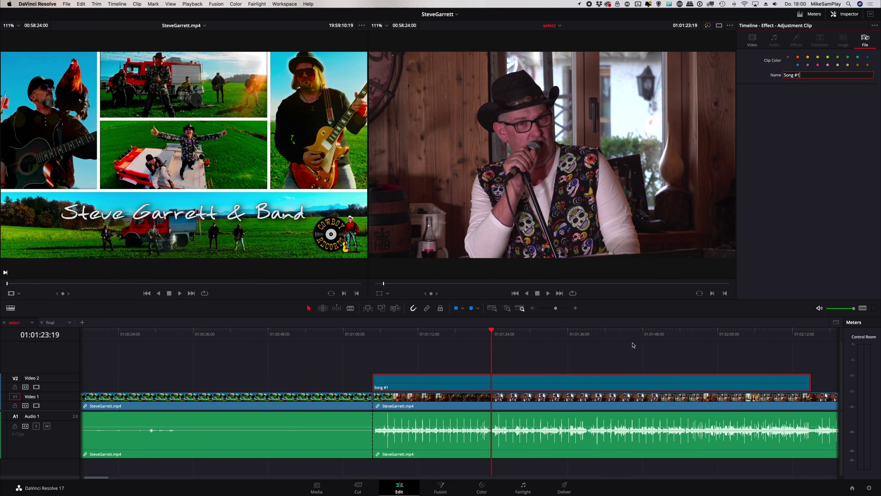
{"action": "mouse_move", "coordinate": [409, 339]}
{"action": "left_mouse_down"}
{"action": "mouse_move", "coordinate": [383, 340]}
{"action": "mouse_move", "coordinate": [398, 351]}
{"action": "left_mouse_up"}
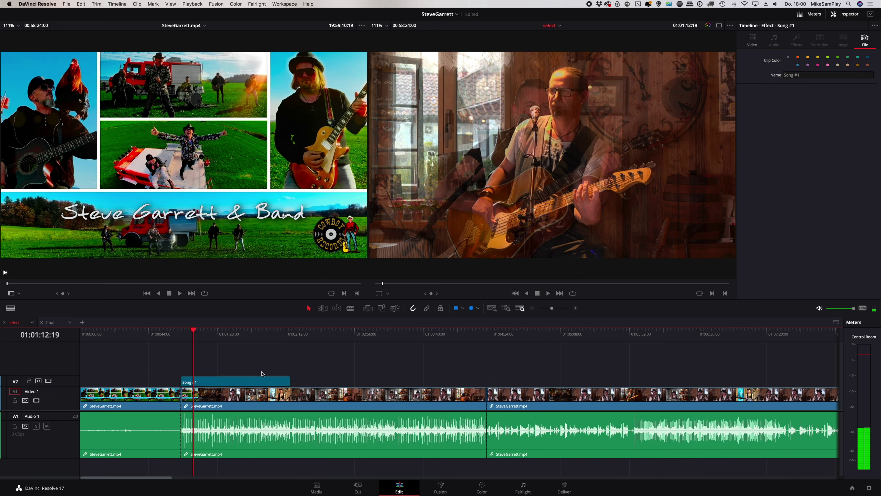
Save the project and duplicate the Song #1 adjustment clip to around 01:04:20
{"action": "key", "text": "super+s"}
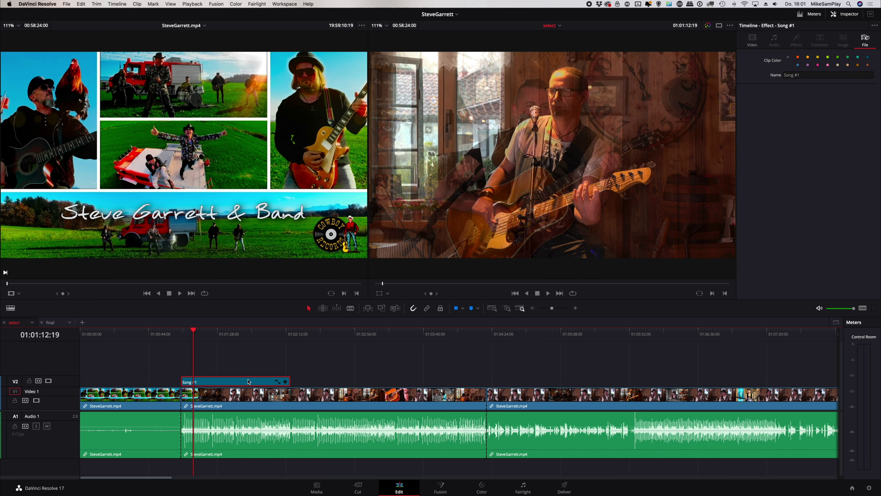
{"action": "left_click_drag", "start_coordinate": [245, 382], "coordinate": [550, 382], "text": "alt"}
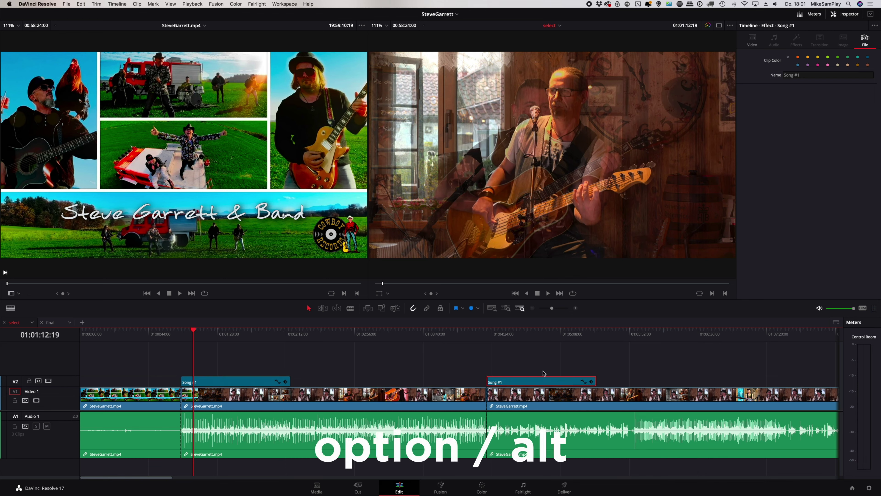
{"action": "left_click", "coordinate": [512, 335]}
{"action": "key", "text": "super+s"}
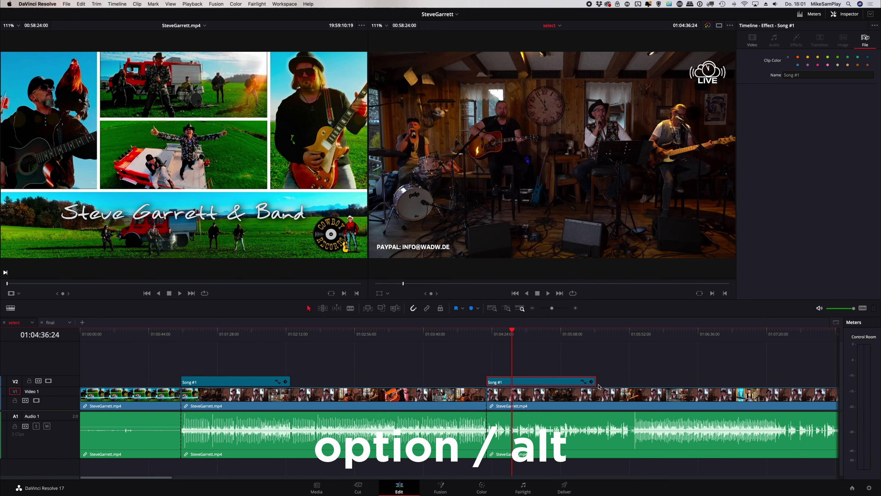
Extend the copied clip to about 01:05:52 and select its name for editing
{"action": "left_click_drag", "start_coordinate": [597, 383], "coordinate": [631, 382]}
{"action": "left_click", "coordinate": [602, 384]}
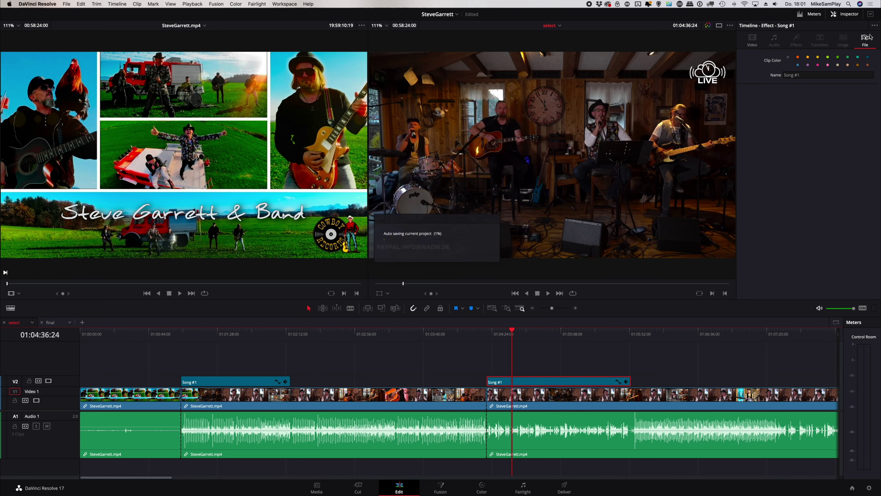
{"action": "left_click", "coordinate": [817, 76]}
Rename the second adjustment clip from 'Song #1' to 'Moderation Steve'
{"action": "triple_click", "coordinate": [817, 75]}
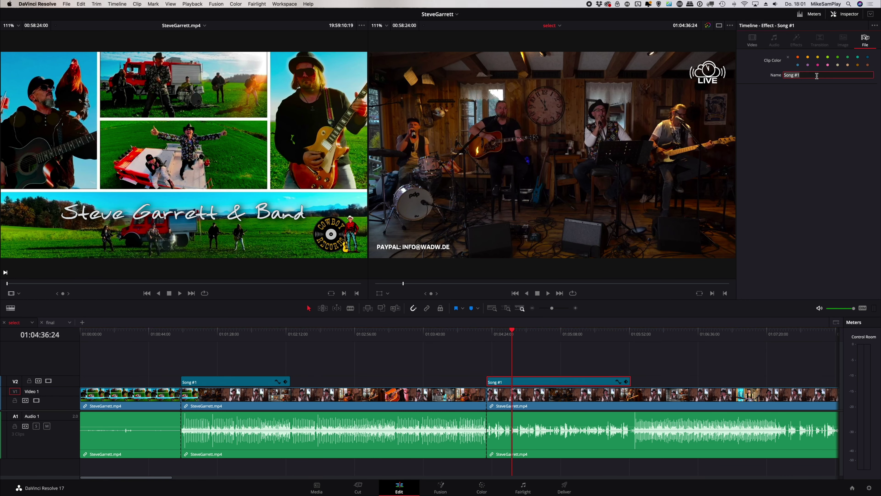
{"action": "type", "text": "Moderation Steve"}
{"action": "key", "text": "Return"}
Park the playhead at the start of the Moderation Steve clip
{"action": "left_click", "coordinate": [535, 337]}
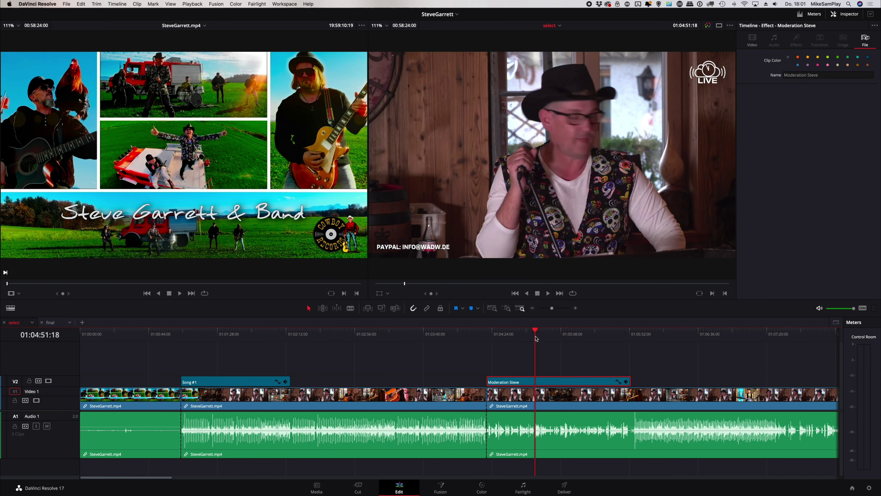
{"action": "left_click", "coordinate": [522, 335]}
{"action": "key", "text": "Up"}
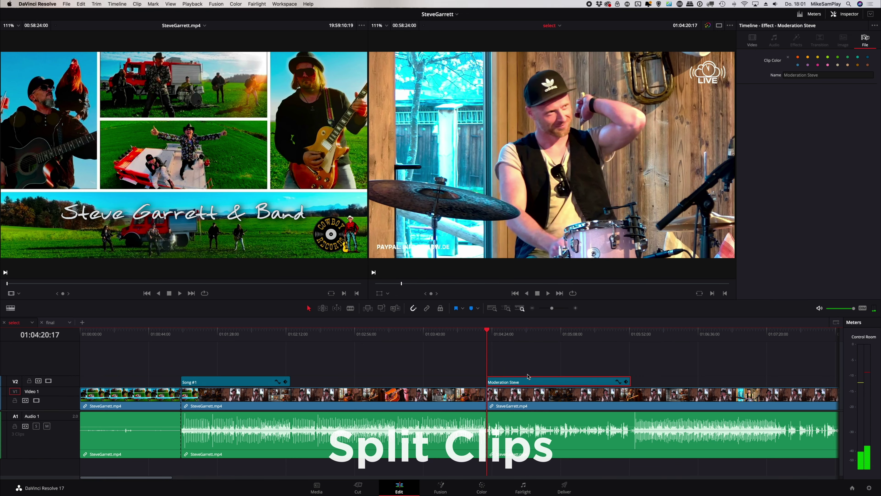
Blade the concert at 01:05:53:09 and select the Moderation Steve section's clips
{"action": "left_click", "coordinate": [628, 335]}
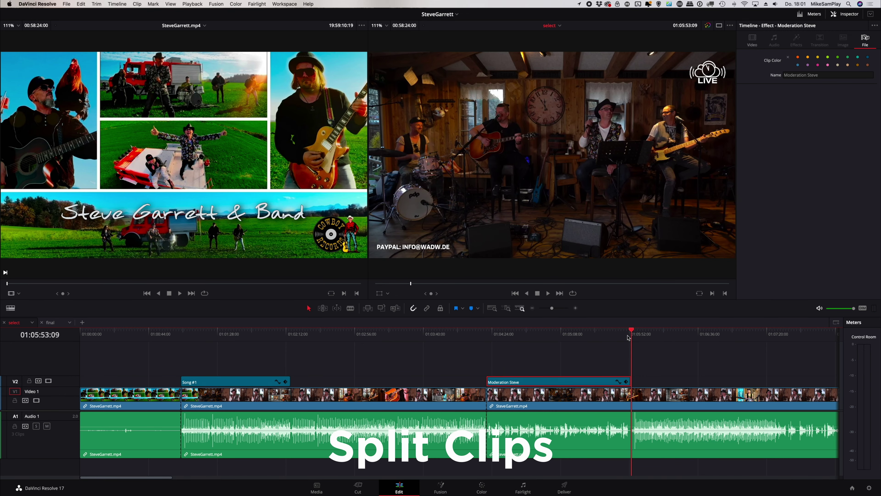
{"action": "key", "text": "super+b"}
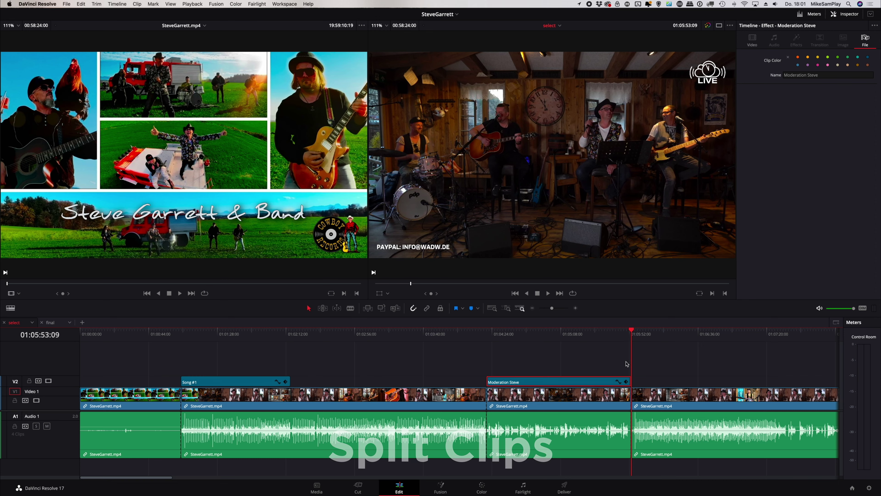
{"action": "left_click", "coordinate": [543, 438]}
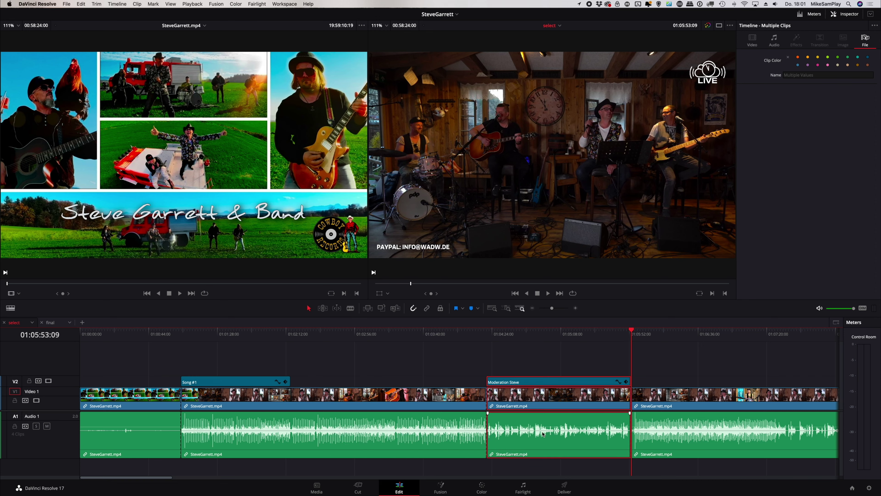
Paste the Moderation Steve section into the final timeline right after the first clip
{"action": "left_click", "coordinate": [60, 324]}
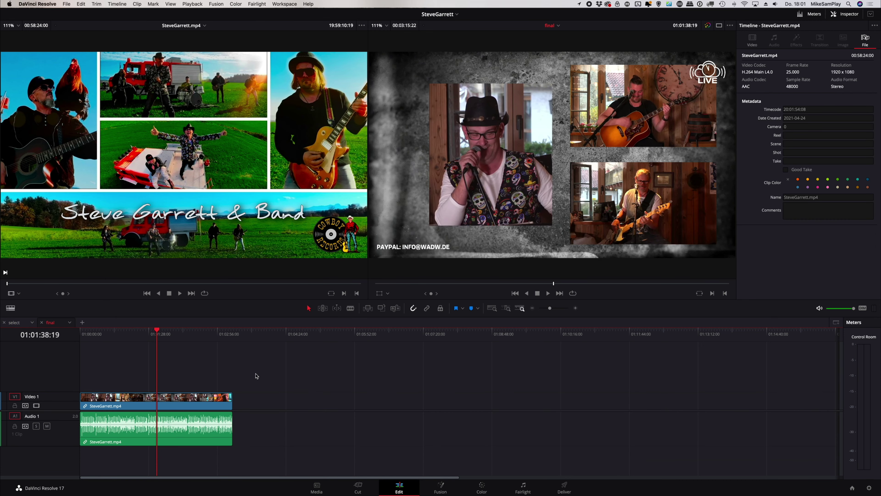
{"action": "left_click_drag", "start_coordinate": [244, 346], "coordinate": [235, 342]}
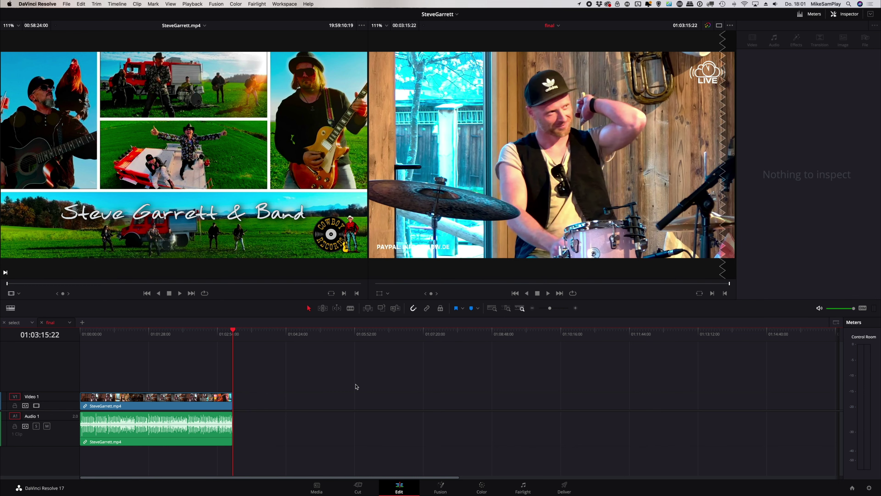
{"action": "key", "text": "super+v"}
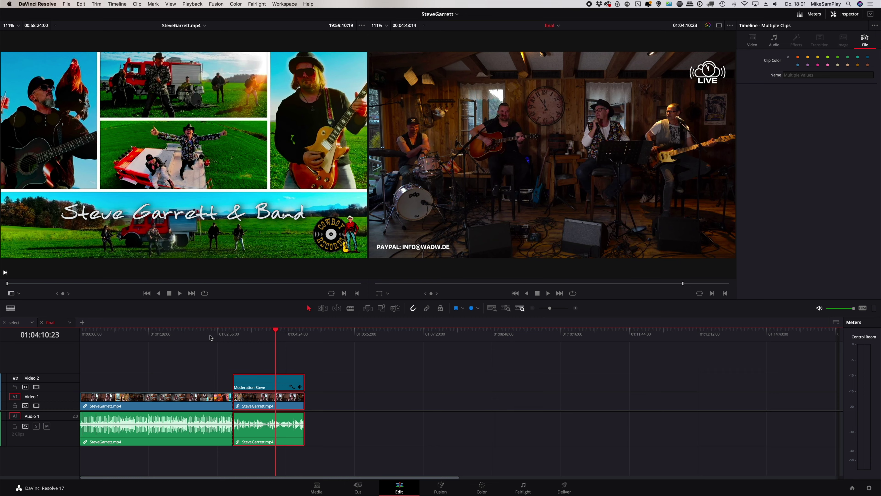
{"action": "left_click", "coordinate": [163, 333]}
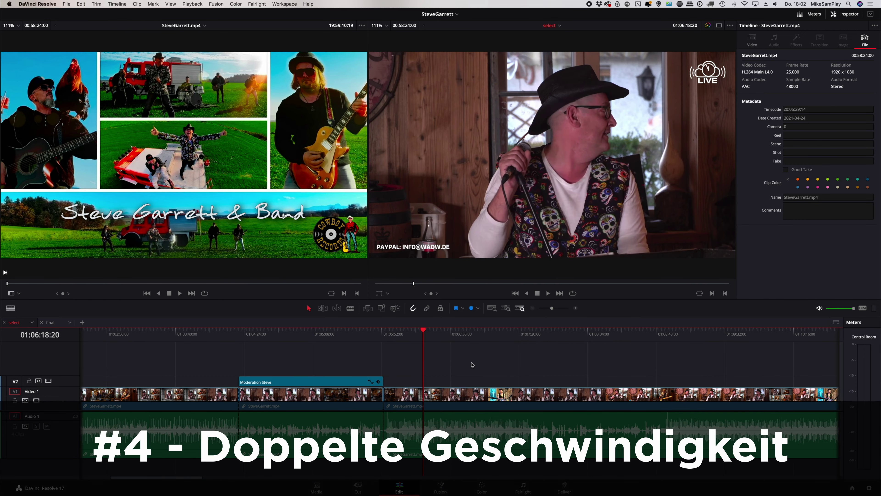
Hide the Inspector and preview the select timeline at normal, then 2x speed
{"action": "left_click", "coordinate": [850, 15]}
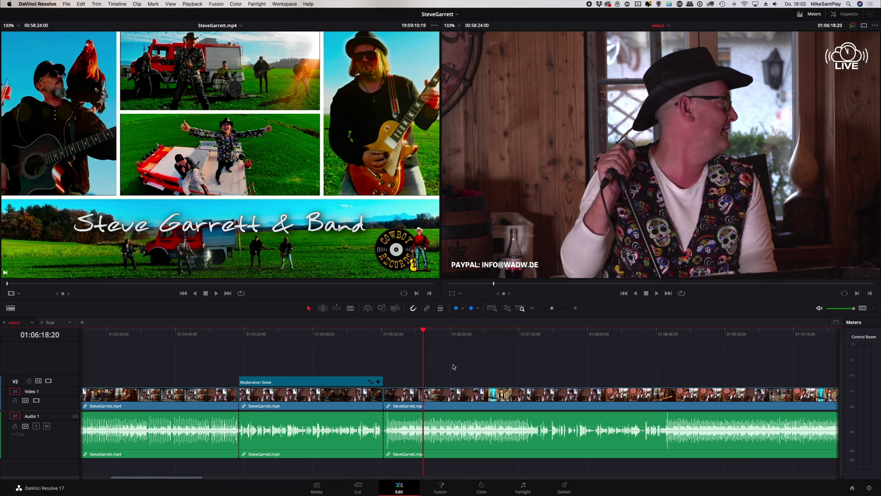
{"action": "key", "text": "l"}
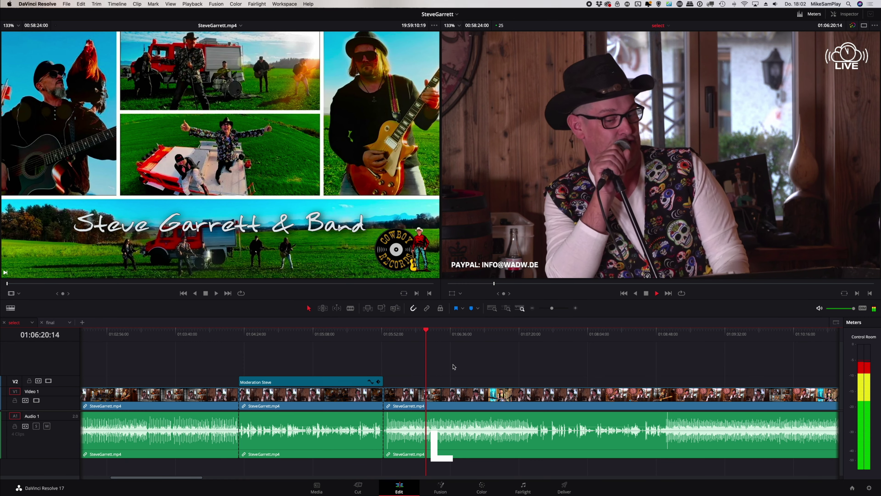
{"action": "key", "text": "space"}
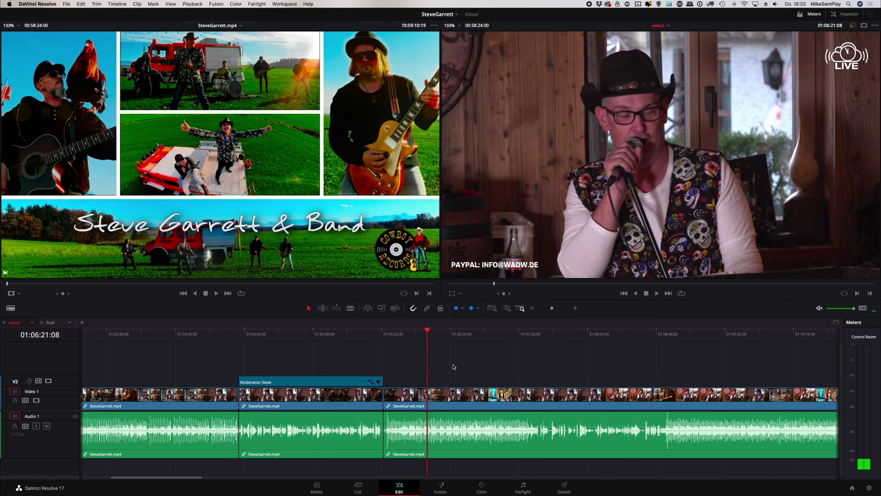
{"action": "key", "text": "l"}
{"action": "key", "text": "l"}
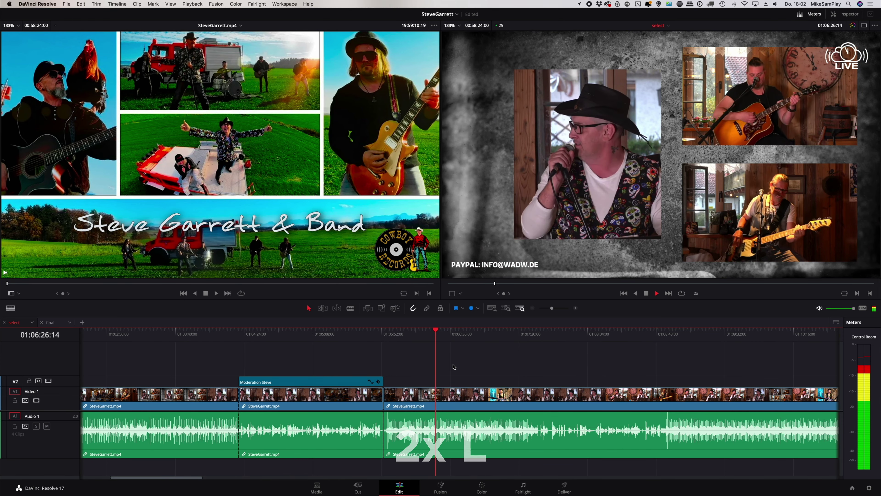
{"action": "key", "text": "k"}
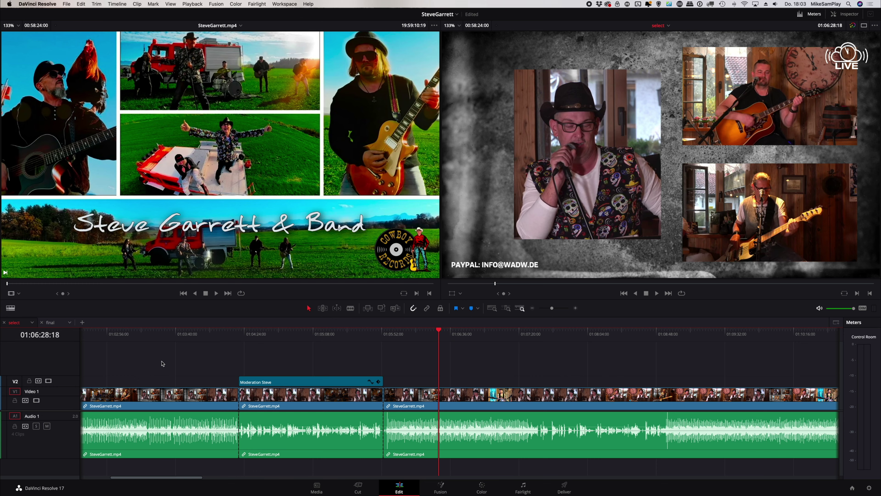
Close the final tab, save the project, and stack the final timeline beneath select
{"action": "left_click", "coordinate": [42, 323]}
{"action": "key", "text": "super+s"}
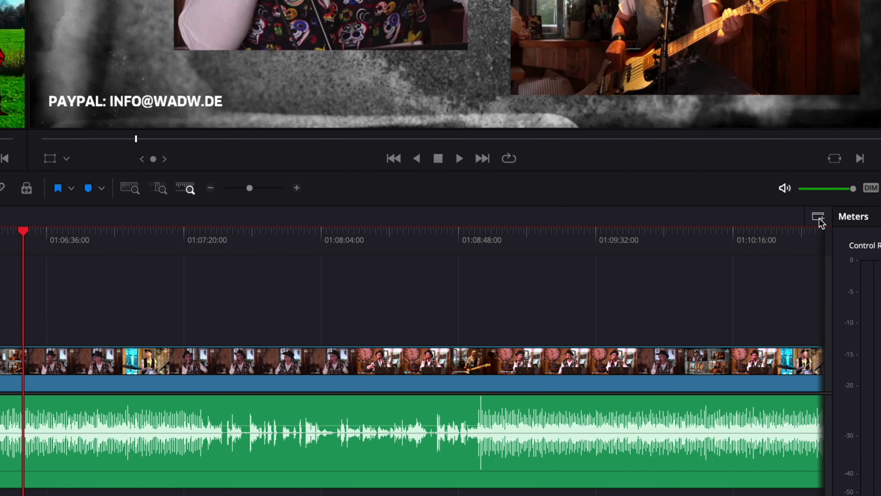
{"action": "left_click", "coordinate": [819, 218]}
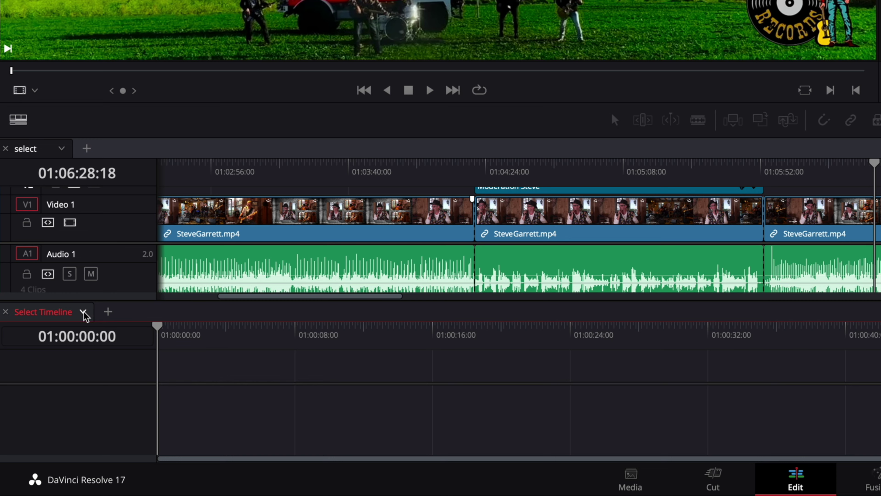
{"action": "left_click", "coordinate": [43, 405]}
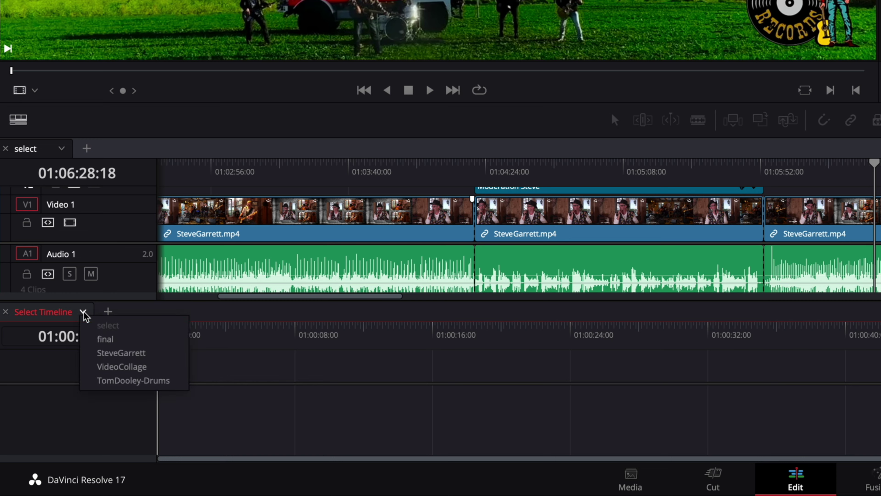
{"action": "left_click", "coordinate": [111, 342]}
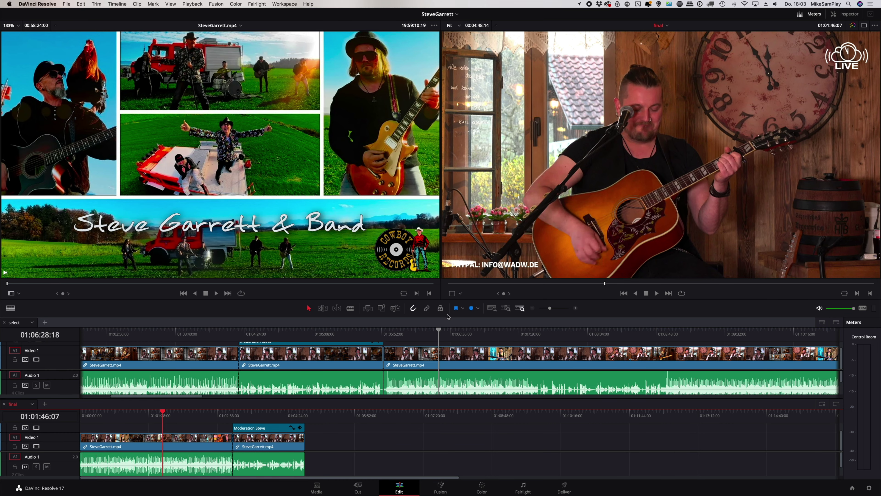
Raise the viewer/timeline divider and shrink the audio track heights
{"action": "left_click_drag", "start_coordinate": [450, 320], "coordinate": [448, 265]}
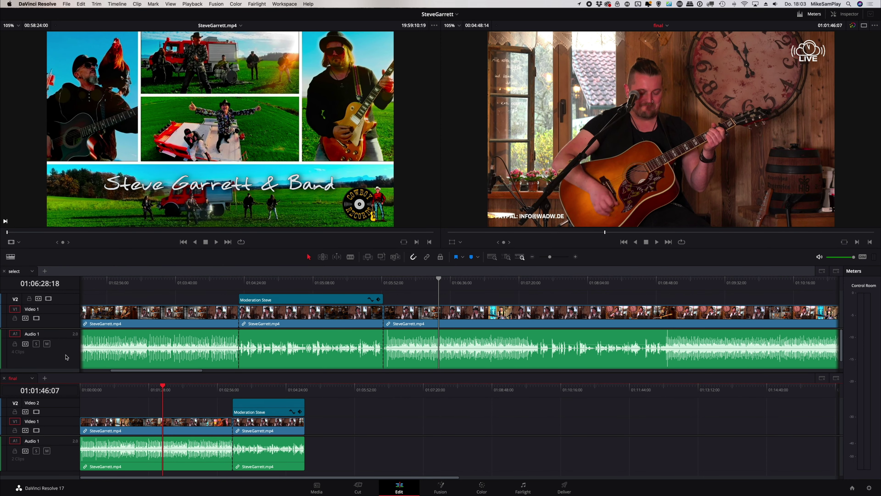
{"action": "scroll", "coordinate": [63, 351], "scroll_direction": "down", "scroll_amount": 3}
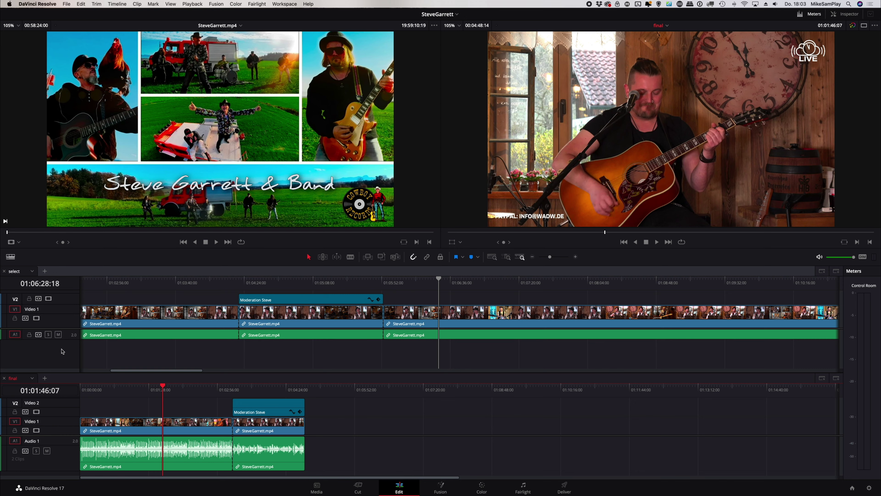
{"action": "scroll", "coordinate": [62, 351], "scroll_direction": "up", "scroll_amount": 1}
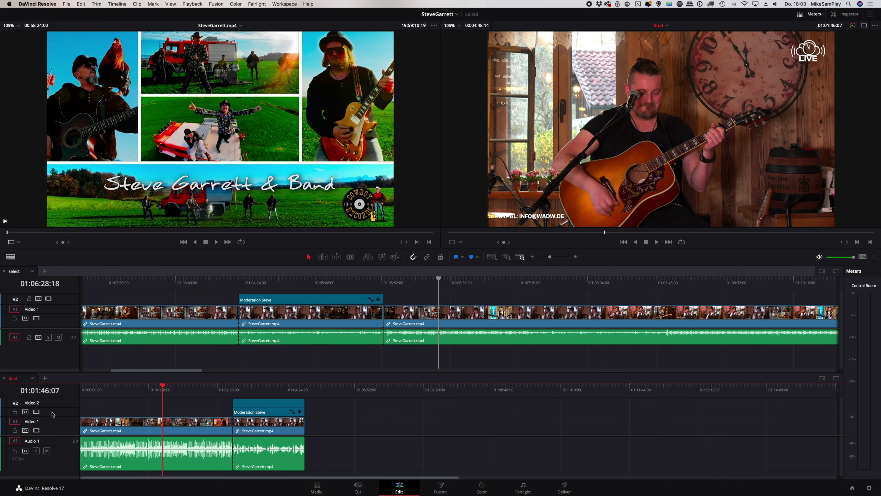
{"action": "scroll", "coordinate": [57, 458], "scroll_direction": "down", "scroll_amount": 4}
{"action": "scroll", "coordinate": [57, 457], "scroll_direction": "up", "scroll_amount": 4}
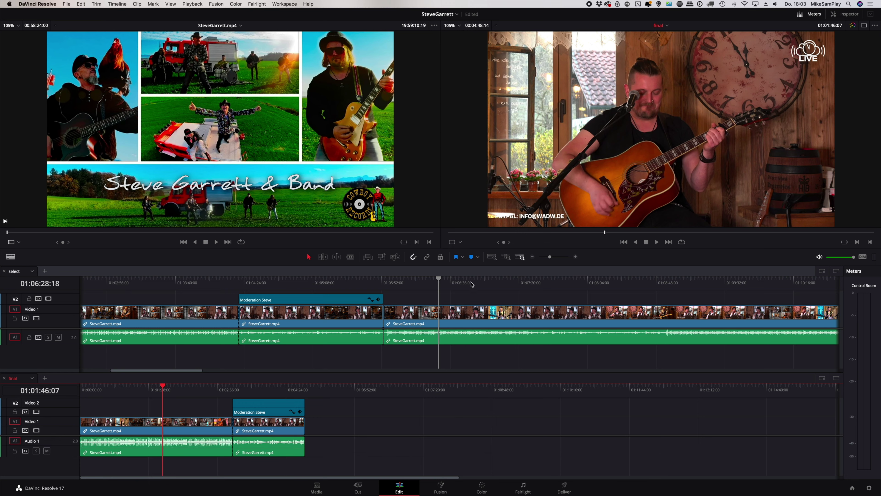
Marquee-select the Moderation Steve section's clips in the select timeline
{"action": "left_click", "coordinate": [457, 281]}
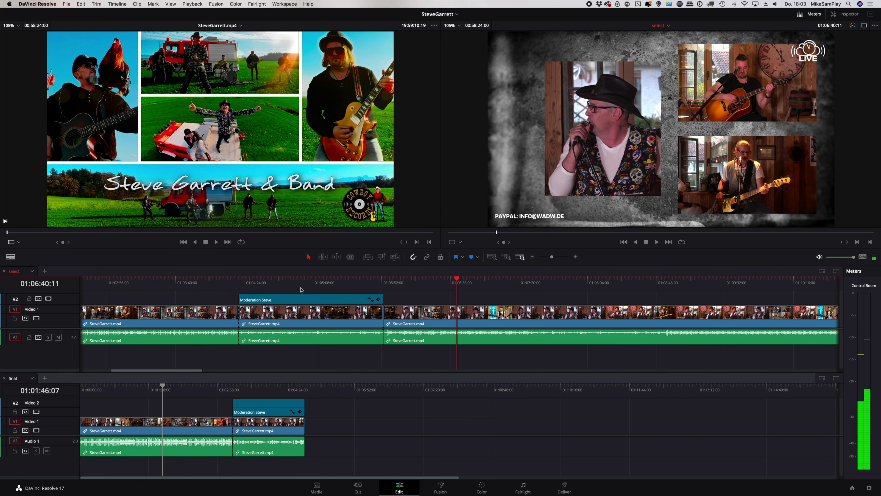
{"action": "left_click", "coordinate": [301, 288]}
{"action": "mouse_move", "coordinate": [310, 348]}
{"action": "left_mouse_down"}
{"action": "mouse_move", "coordinate": [314, 300]}
{"action": "mouse_move", "coordinate": [362, 439]}
{"action": "mouse_move", "coordinate": [305, 439]}
{"action": "left_mouse_up"}
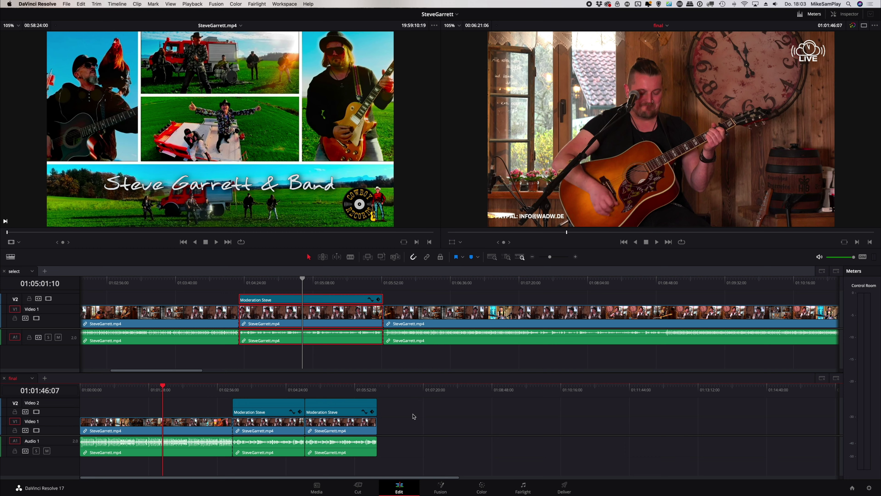
Split the concert clip at four cut points after the Moderation Steve section
{"action": "left_click", "coordinate": [526, 282]}
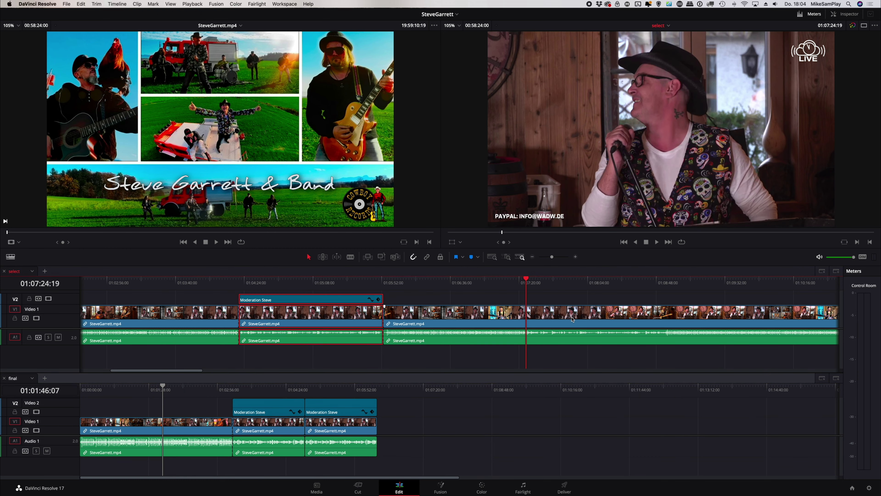
{"action": "key", "text": "ctrl+b"}
{"action": "left_click", "coordinate": [601, 284]}
{"action": "key", "text": "ctrl+b"}
{"action": "left_click", "coordinate": [663, 284]}
{"action": "key", "text": "ctrl+b"}
{"action": "scroll", "coordinate": [742, 297], "scroll_direction": "right", "scroll_amount": 5}
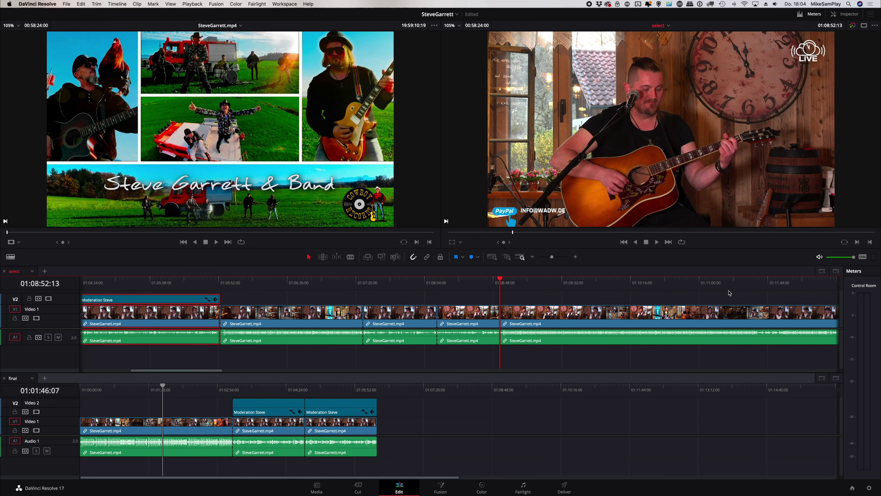
{"action": "left_click", "coordinate": [650, 281]}
{"action": "key", "text": "super+b"}
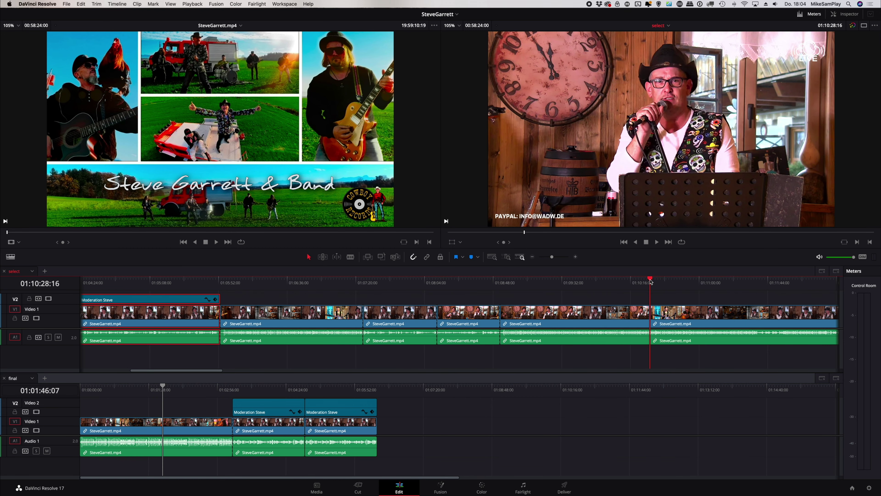
Drag two of the new pieces to the end of the final timeline, butted together
{"action": "left_click", "coordinate": [586, 311]}
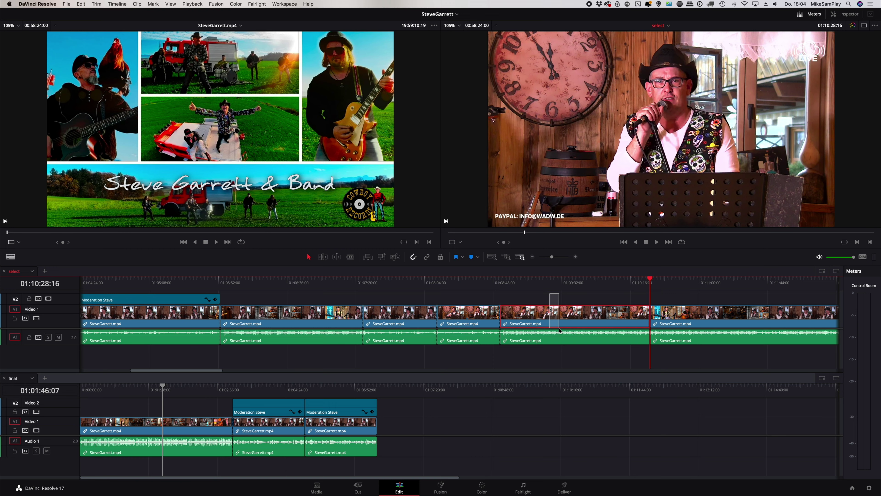
{"action": "left_click_drag", "start_coordinate": [576, 319], "coordinate": [382, 436]}
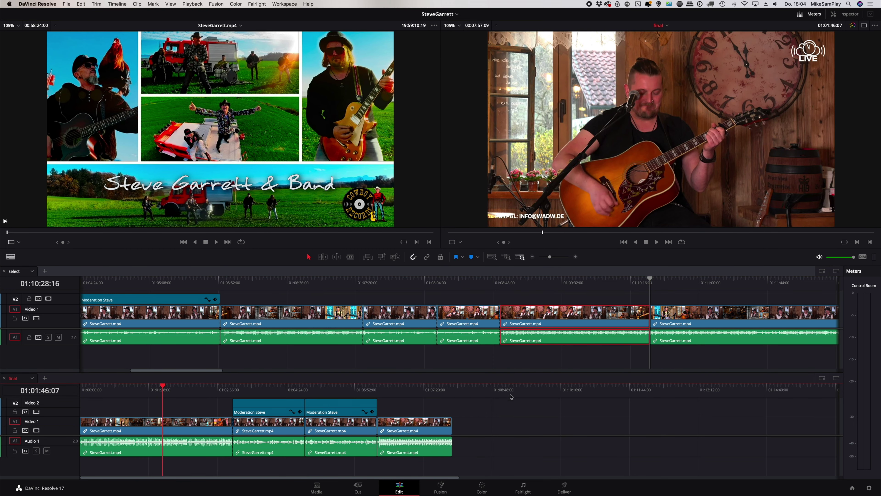
{"action": "left_click_drag", "start_coordinate": [389, 314], "coordinate": [477, 441]}
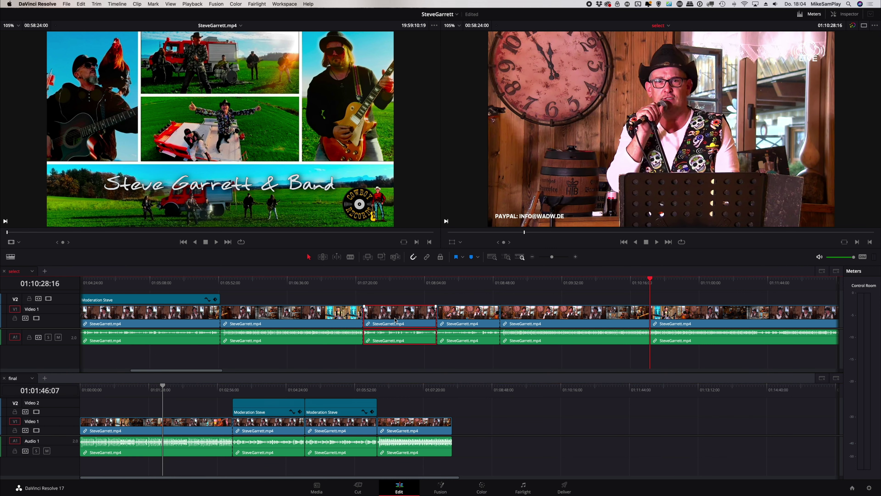
{"action": "left_click_drag", "start_coordinate": [478, 441], "coordinate": [451, 442]}
{"action": "left_click", "coordinate": [436, 393]}
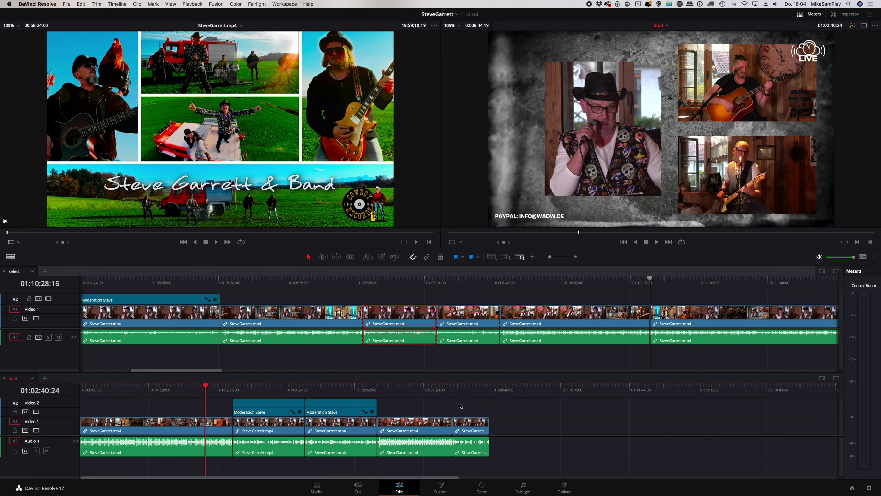